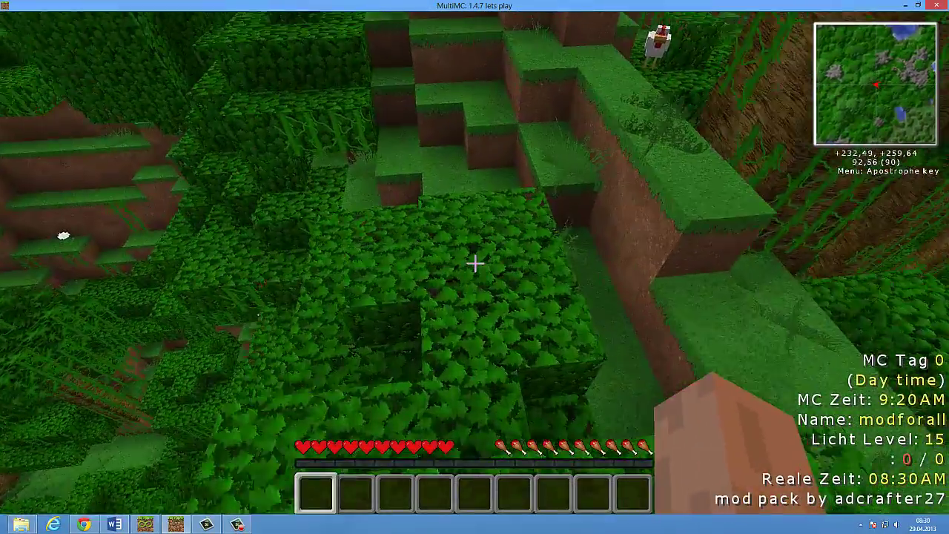
key("w")
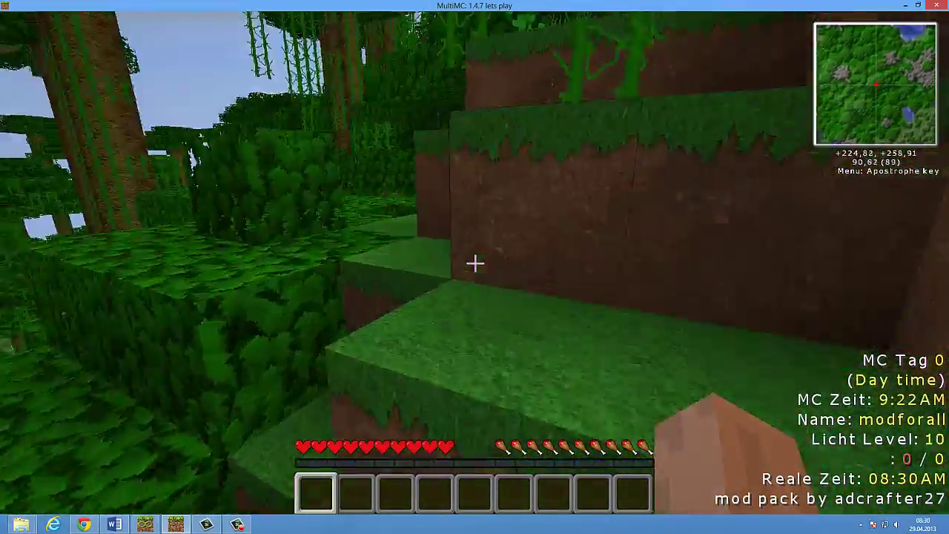
key("w")
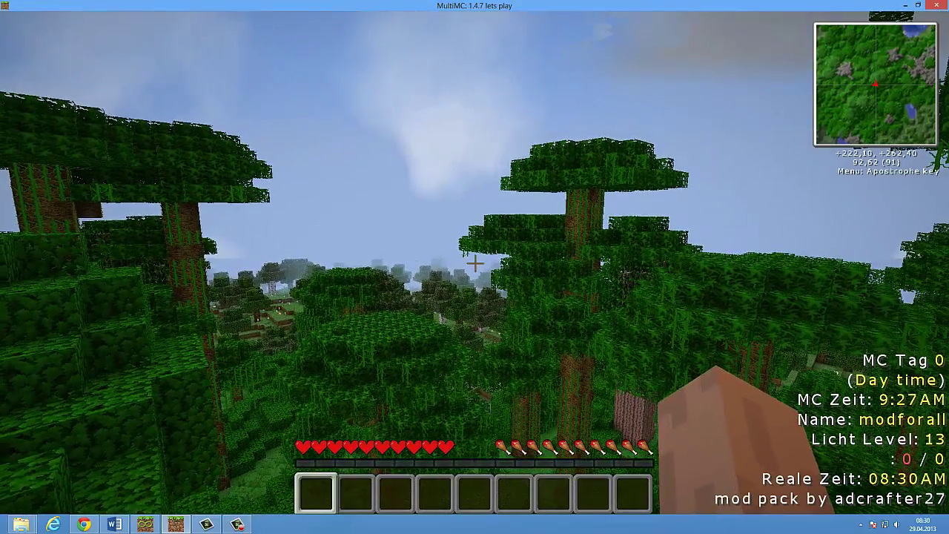
key("e")
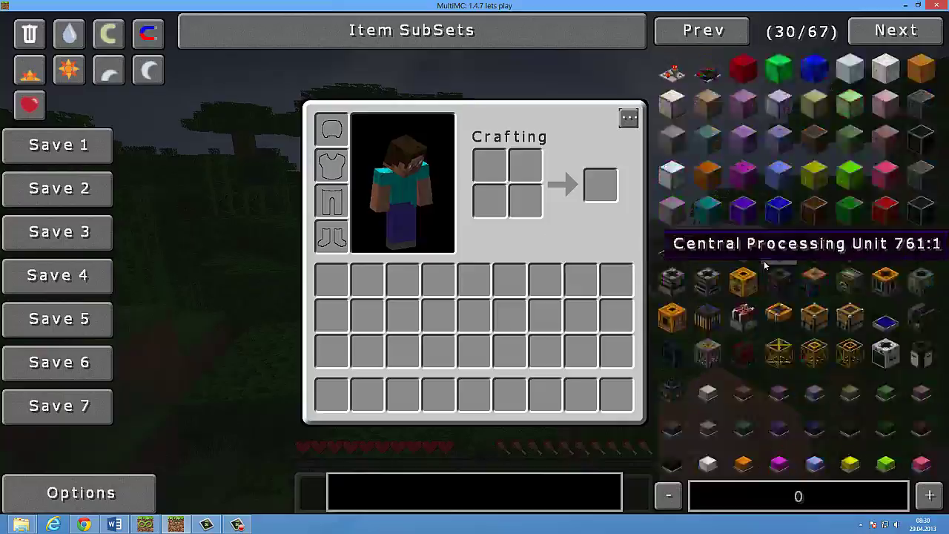
key("e")
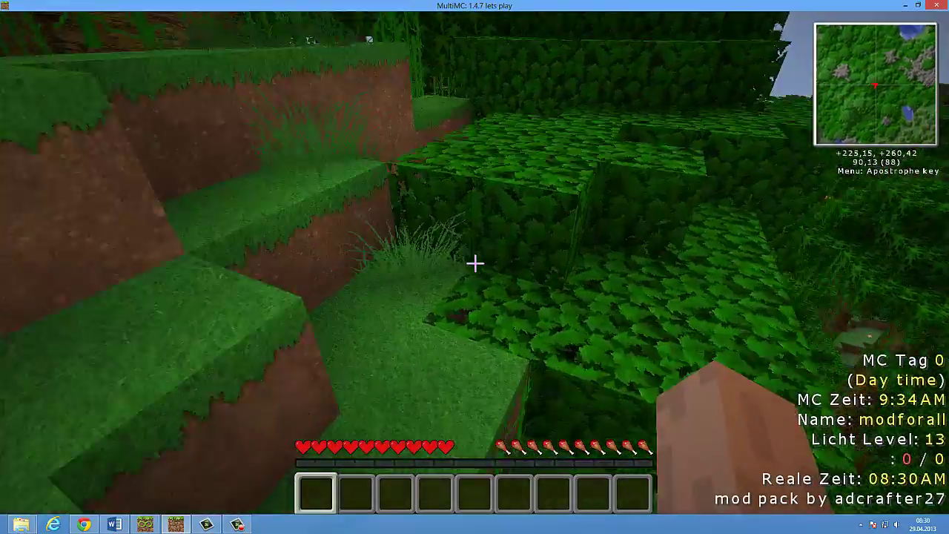
key("w")
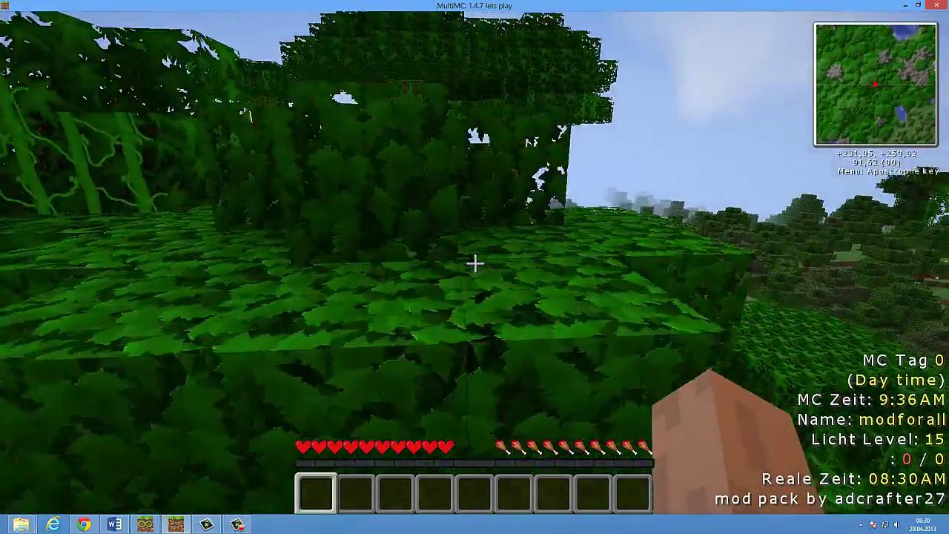
key("w")
key("space")
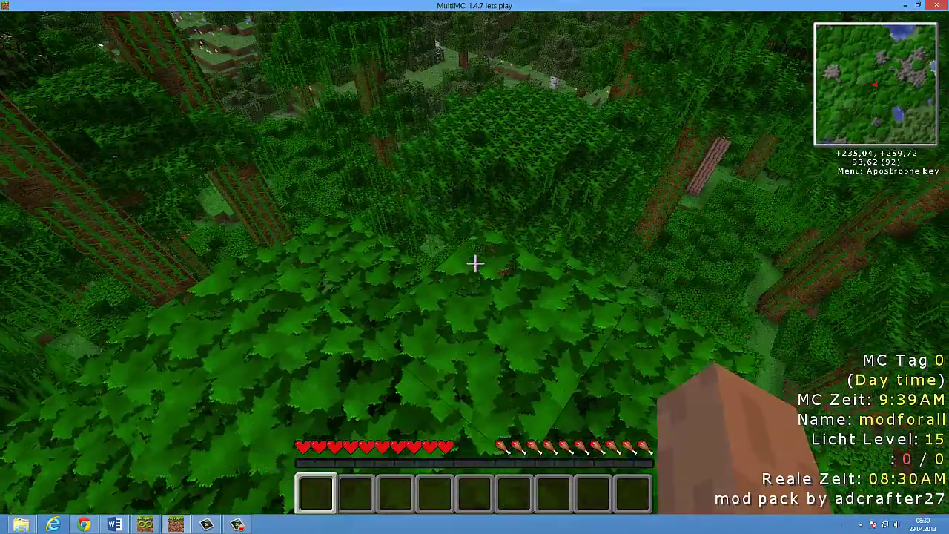
key("w")
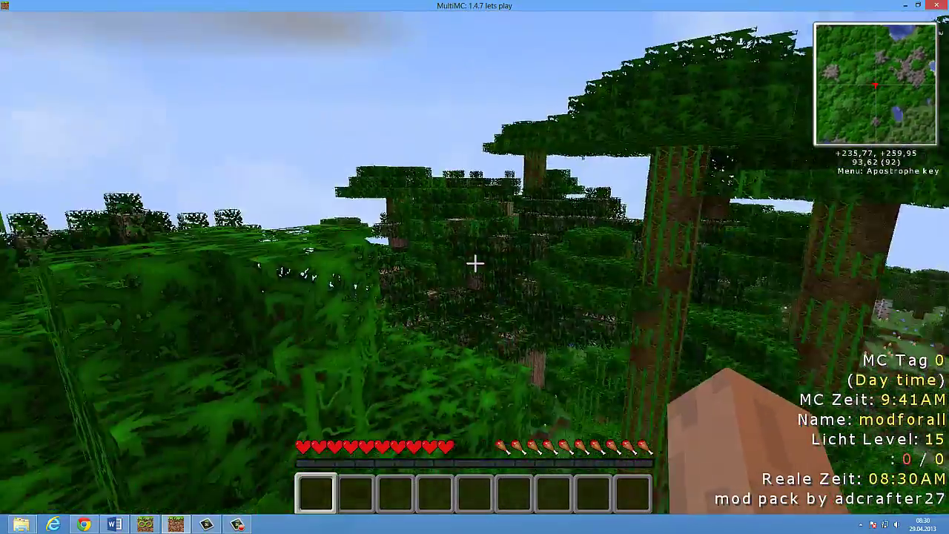
key("w")
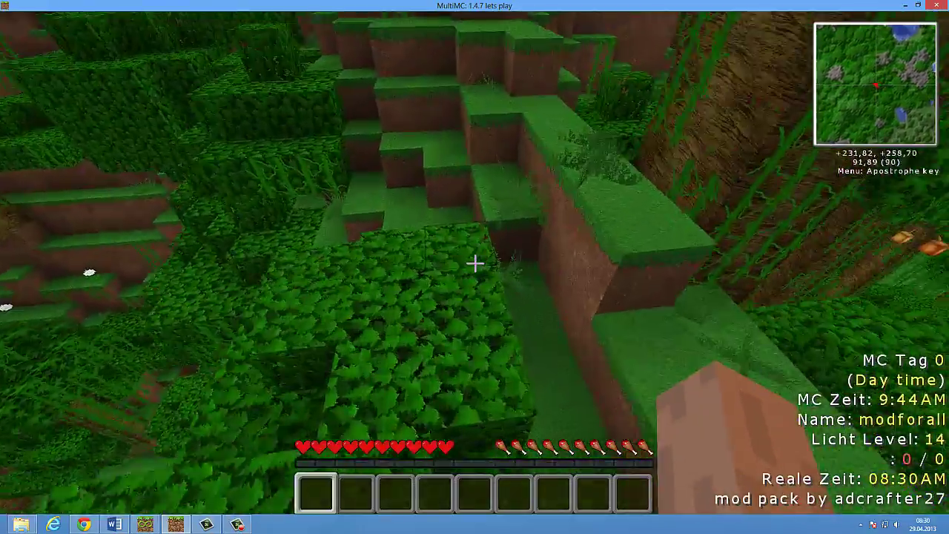
key("w")
key("space")
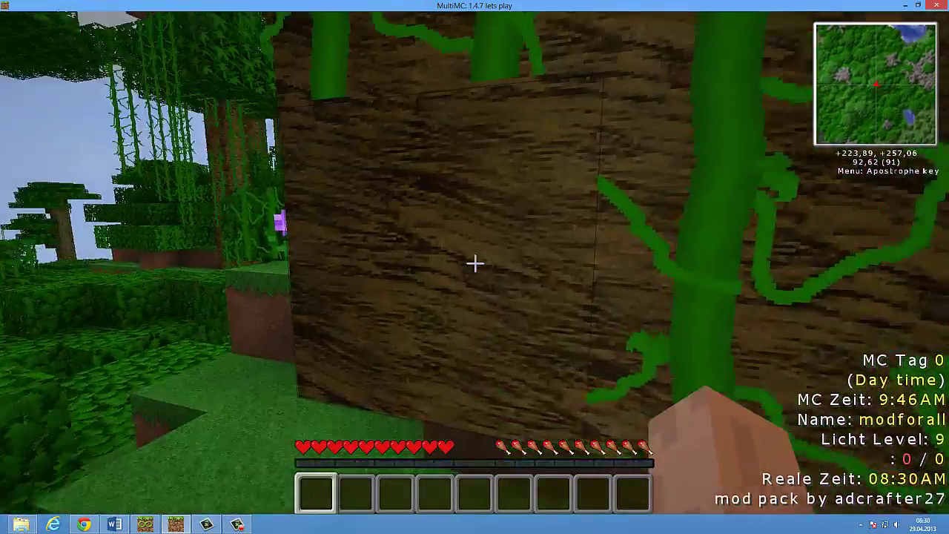
key("w")
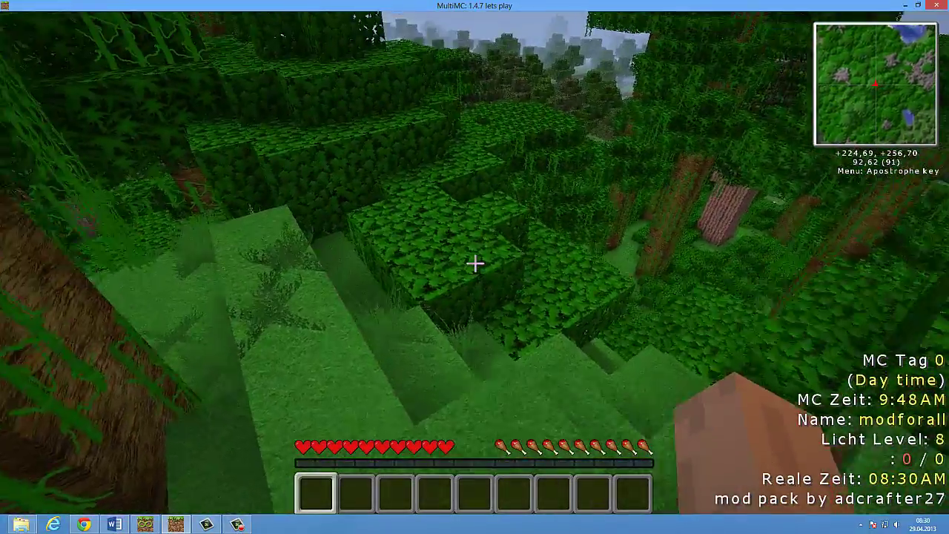
key("w")
key("space")
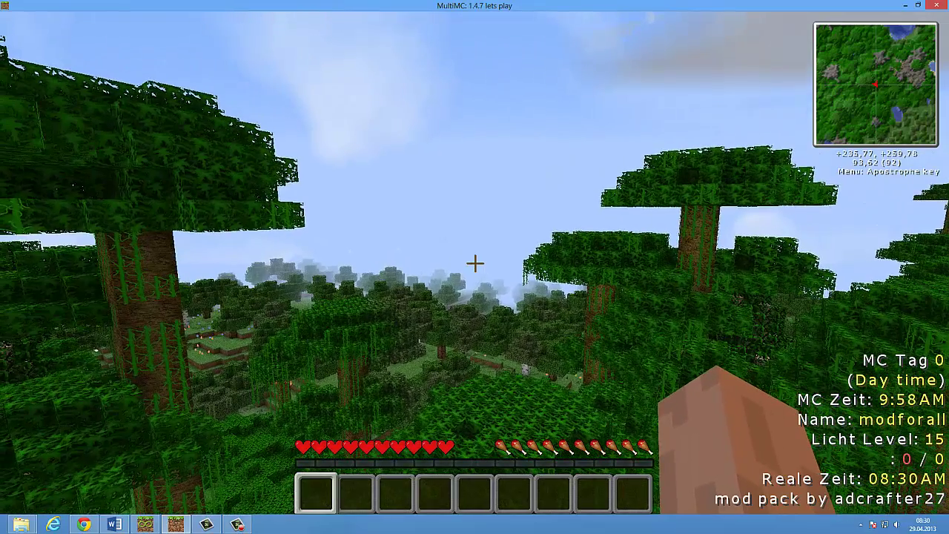
key("e")
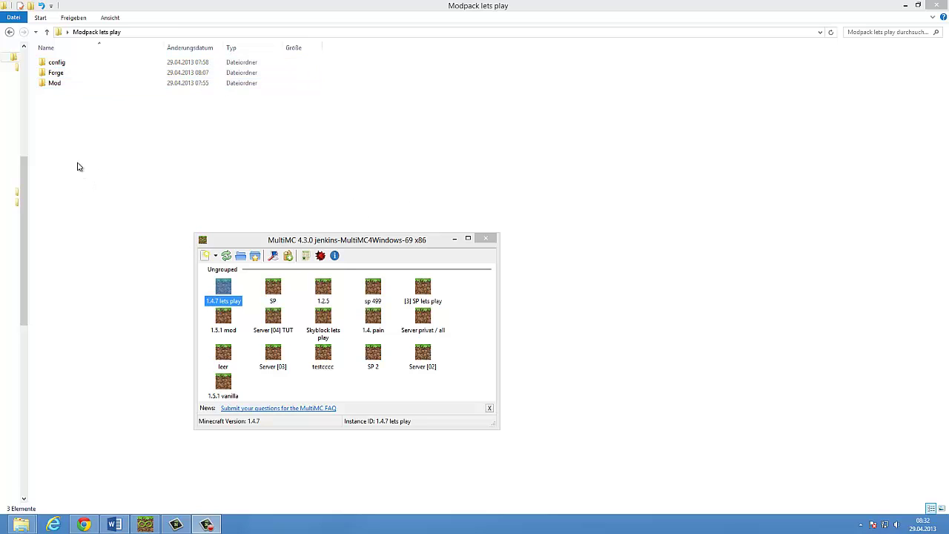
- Look through the modpack's config, Forge and Mod folders one after another, returning to Modpack lets play
double_click(56, 63)
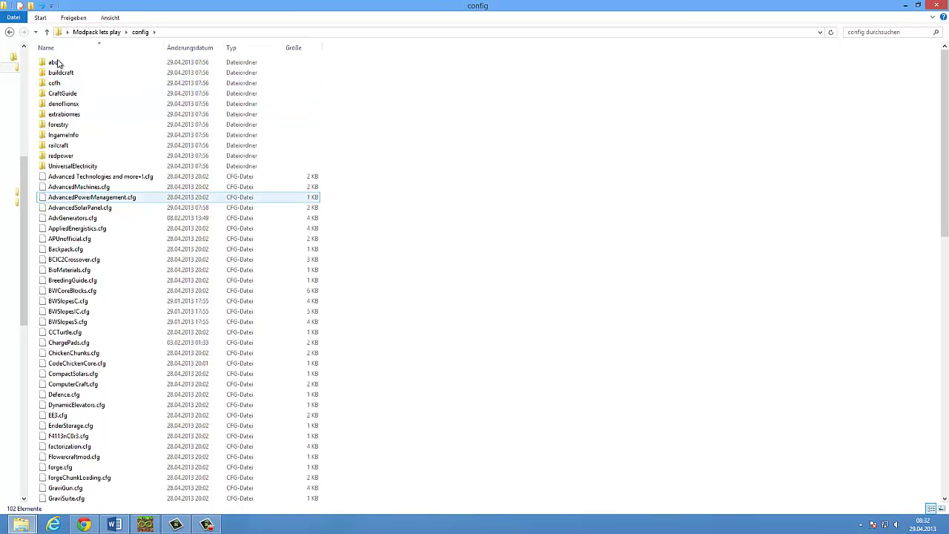
left_click(10, 32)
double_click(50, 74)
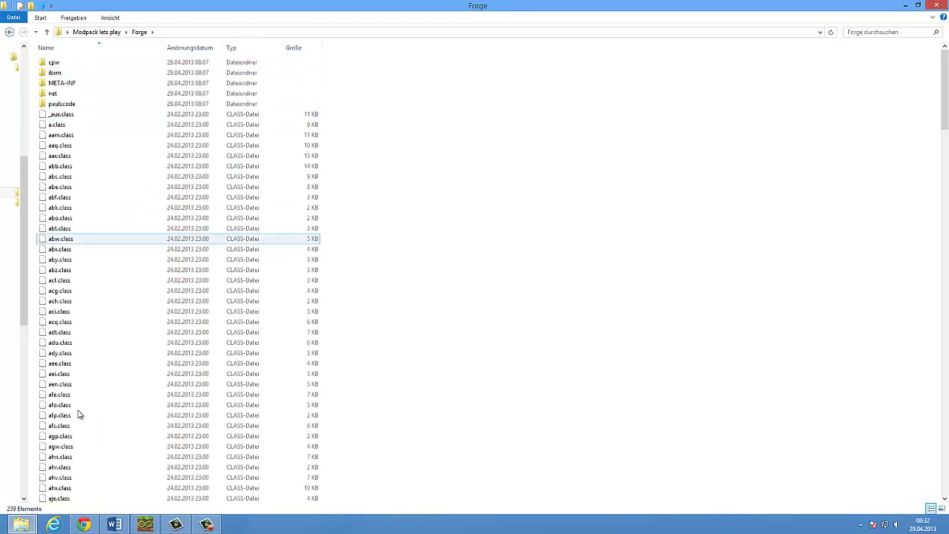
left_click(10, 32)
double_click(57, 83)
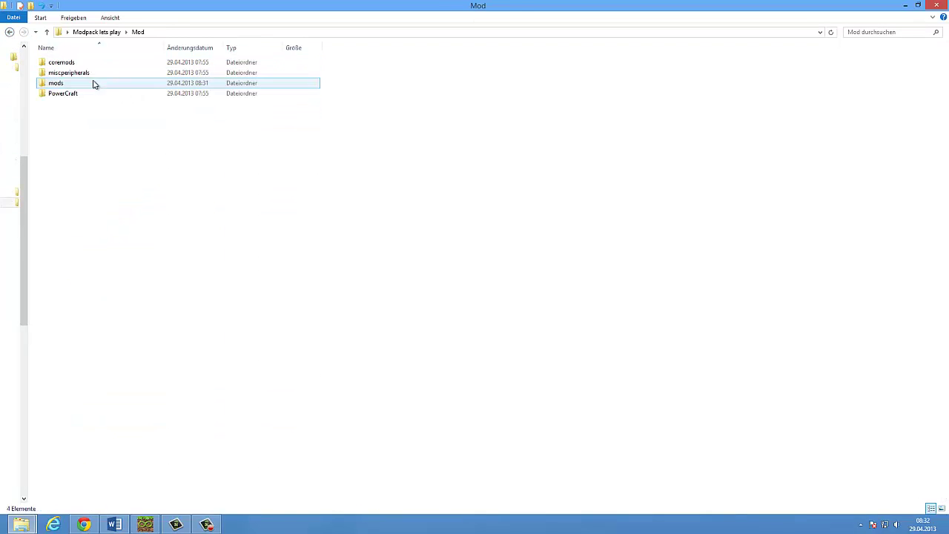
left_click(10, 34)
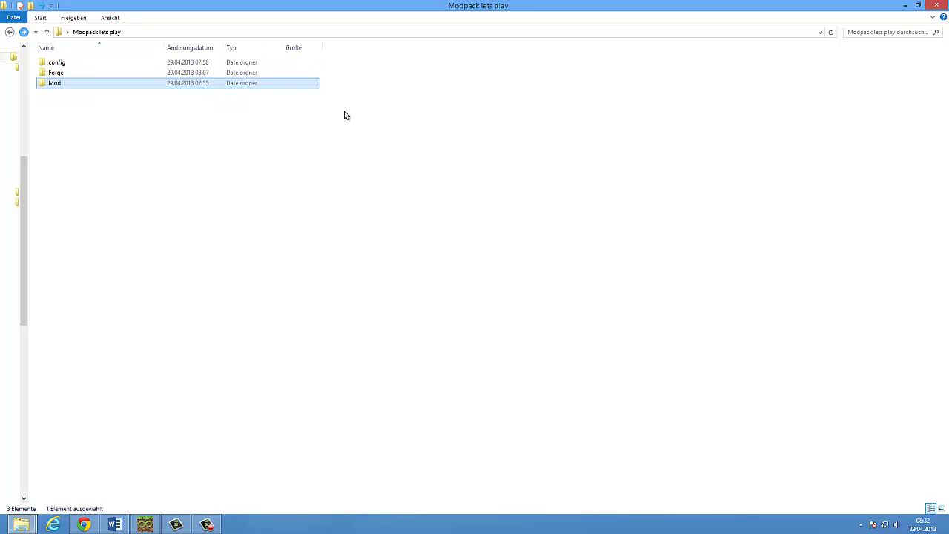
- Switch to MultiMC and start a new instance named "lets play TUT"
left_click(146, 524)
left_click_drag(354, 249, 320, 149)
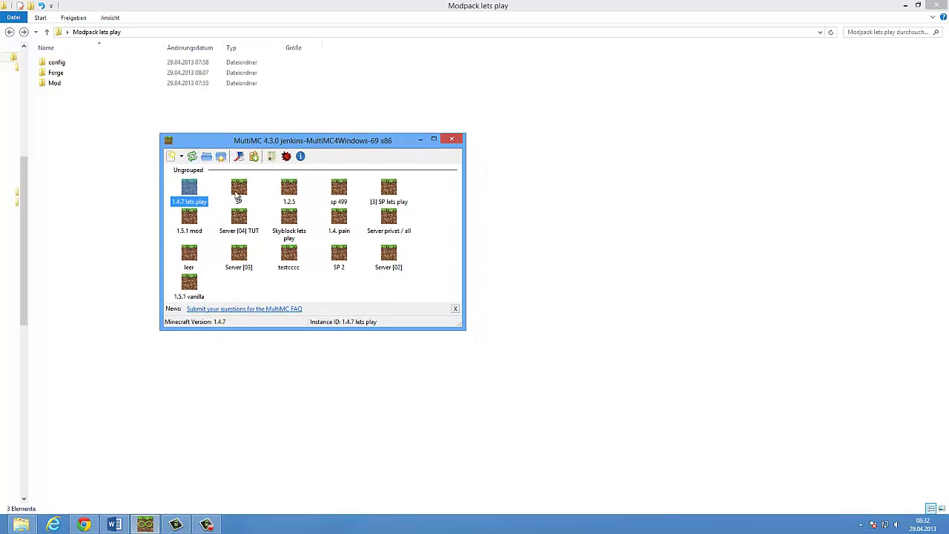
left_click(327, 295)
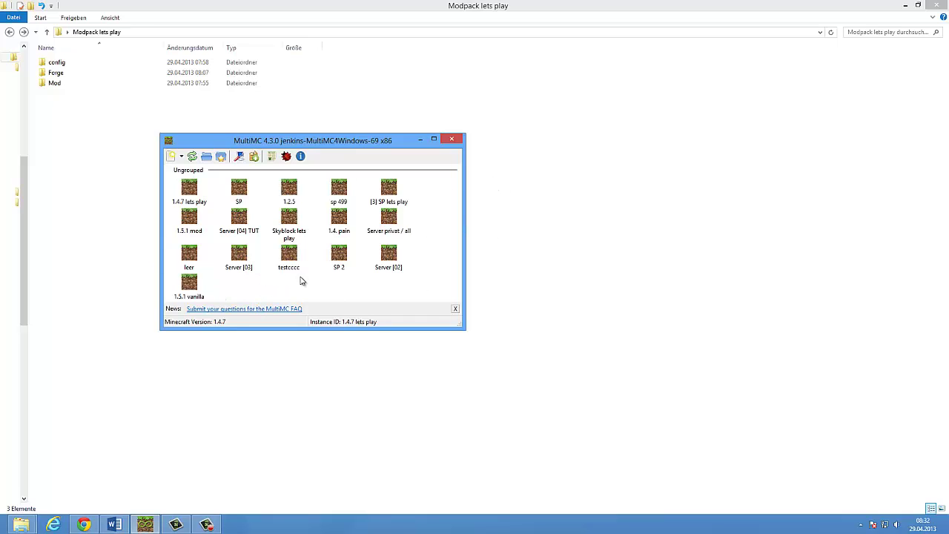
left_click(170, 159)
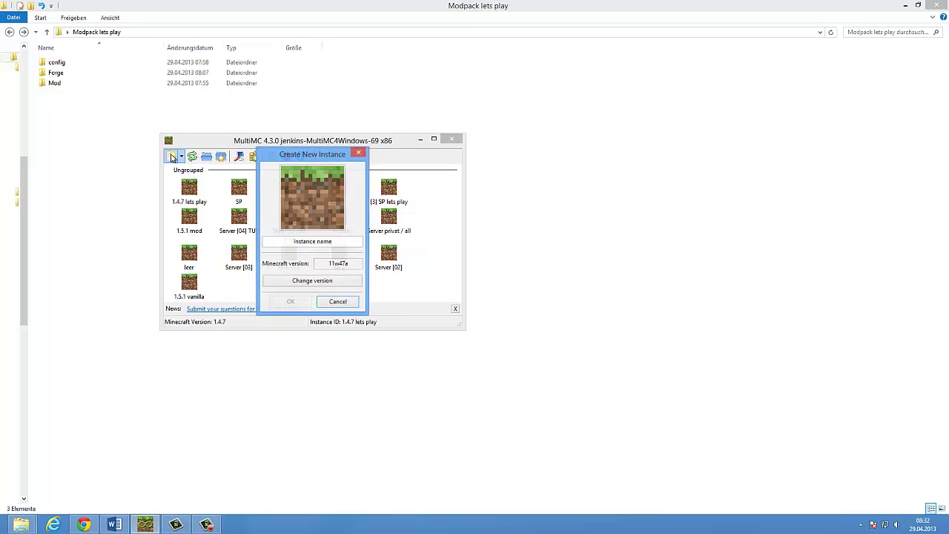
left_click(338, 240)
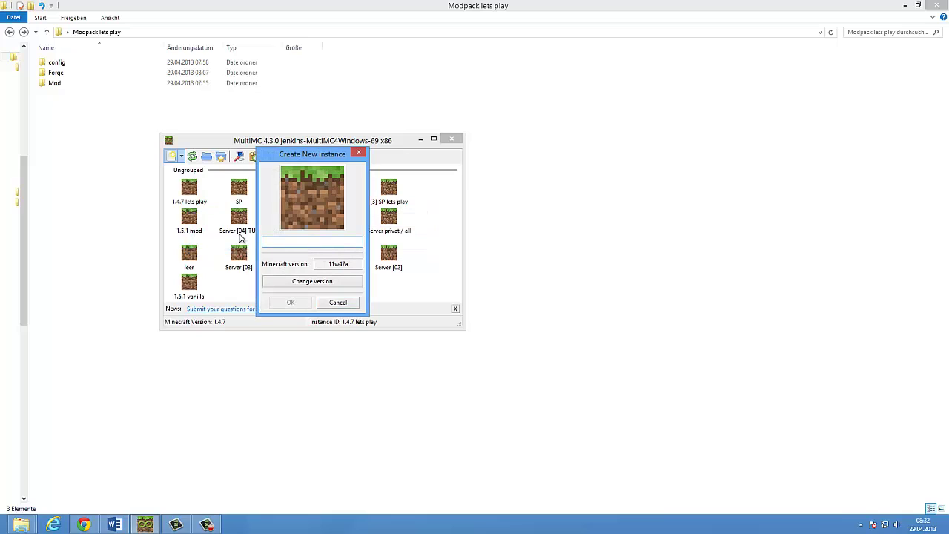
type("lets play TUT")
- Set the new instance's Minecraft version to 1.4.7 and create the instance
left_click(308, 283)
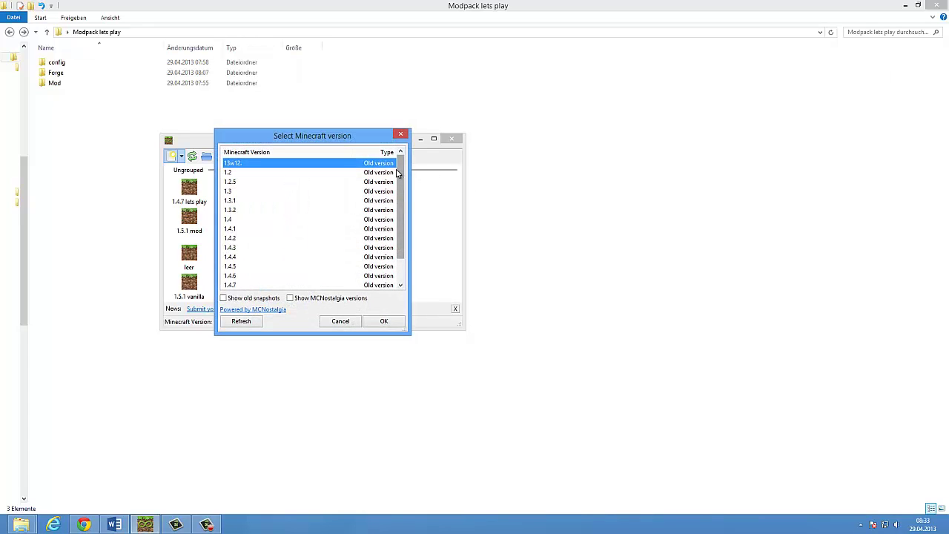
left_click_drag(402, 174, 395, 254)
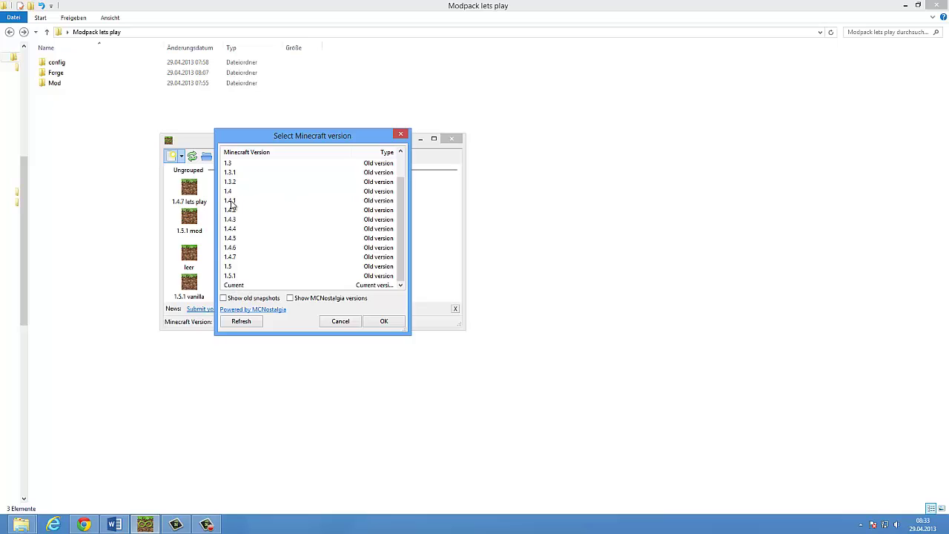
left_click(229, 261)
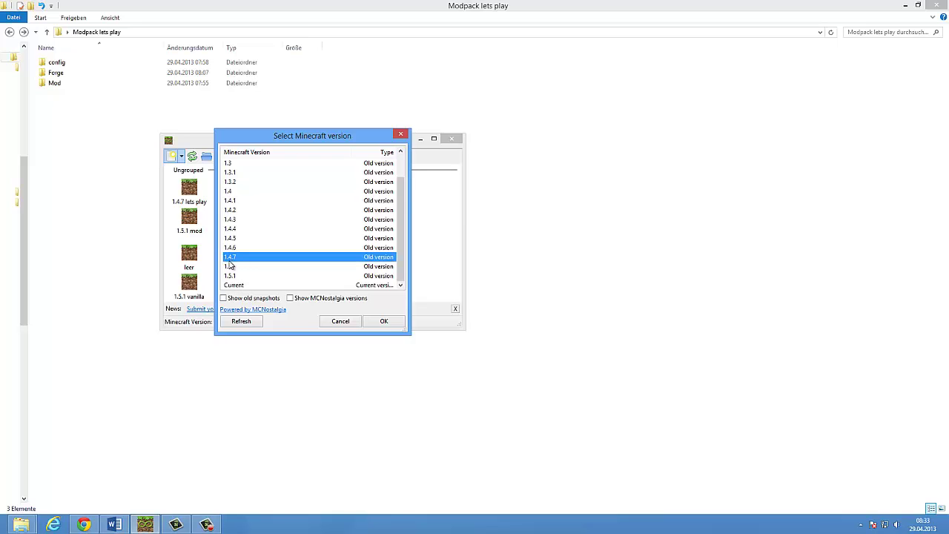
left_click(383, 323)
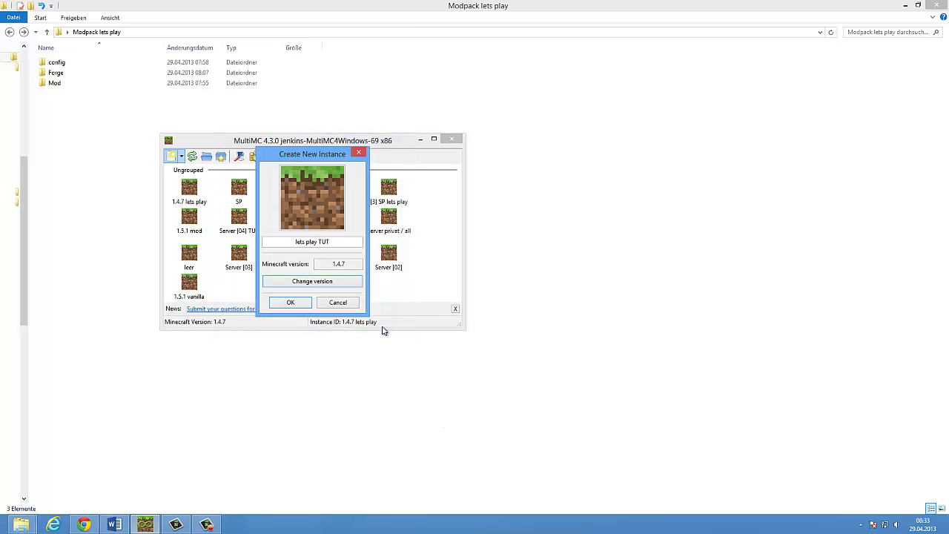
double_click(341, 263)
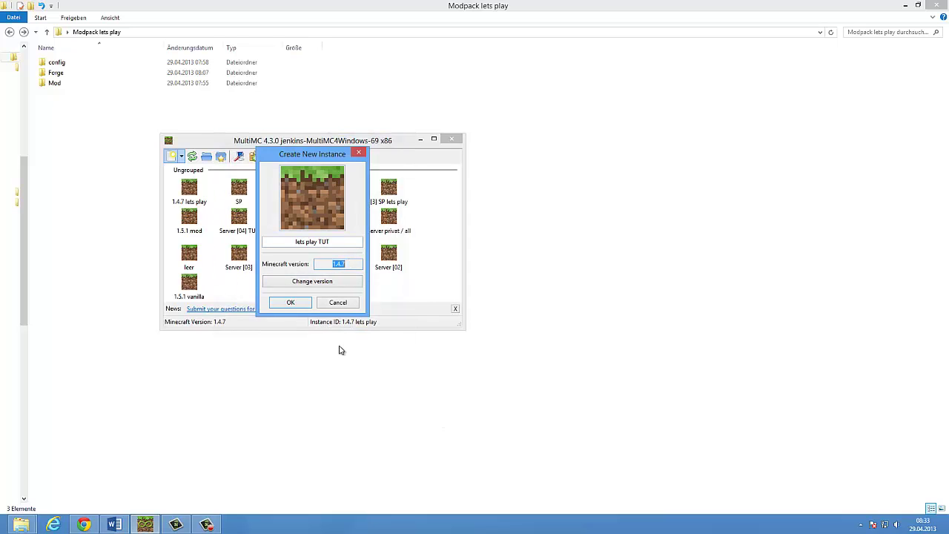
left_click(291, 303)
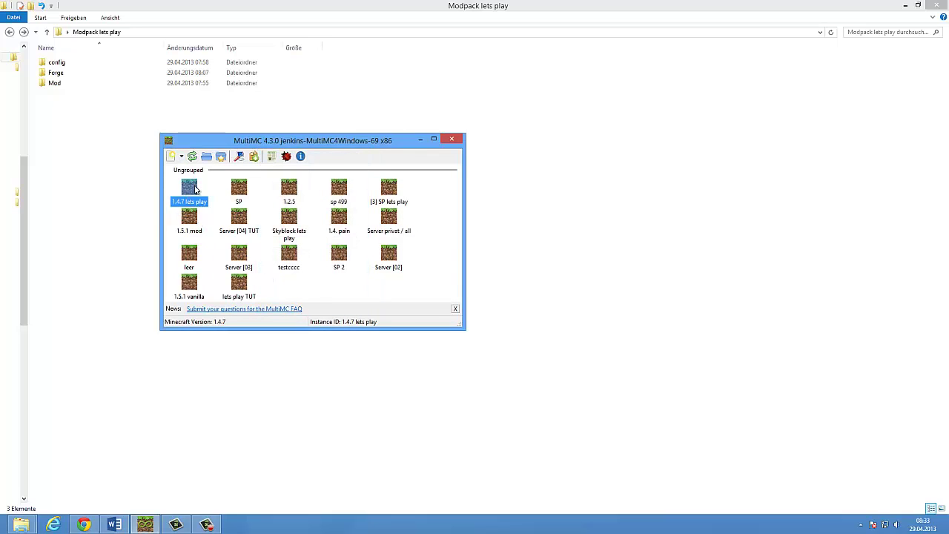
- Launch the lets play TUT instance once up to the Minecraft main menu and quit the game
left_click(292, 295)
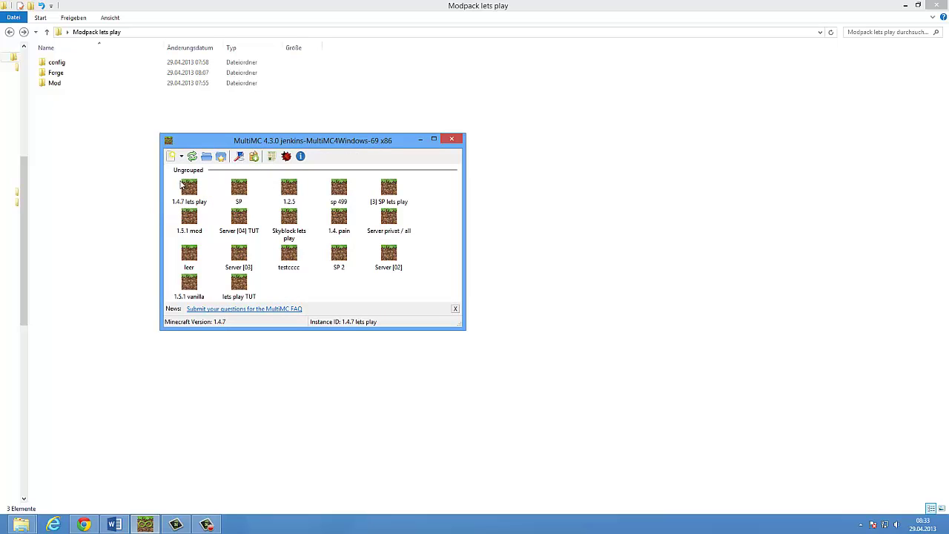
left_click(247, 287)
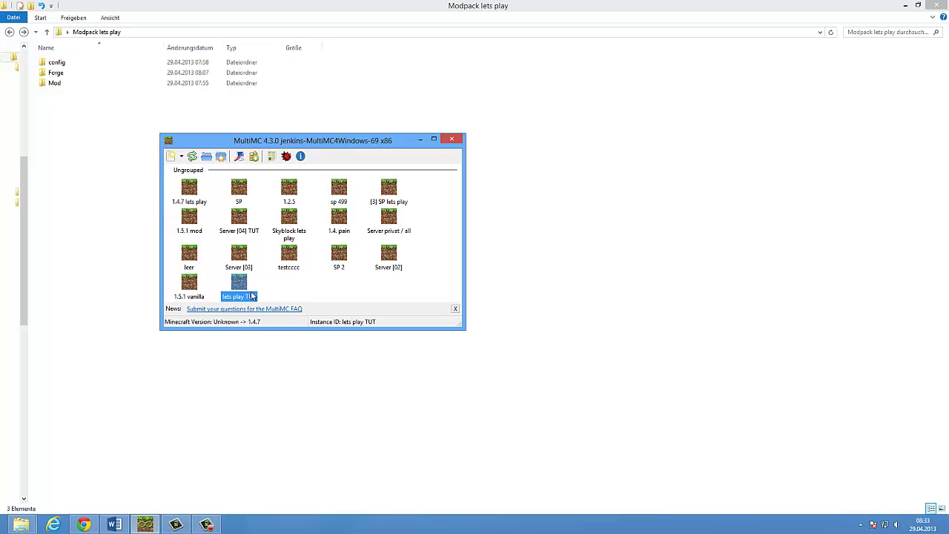
double_click(239, 285)
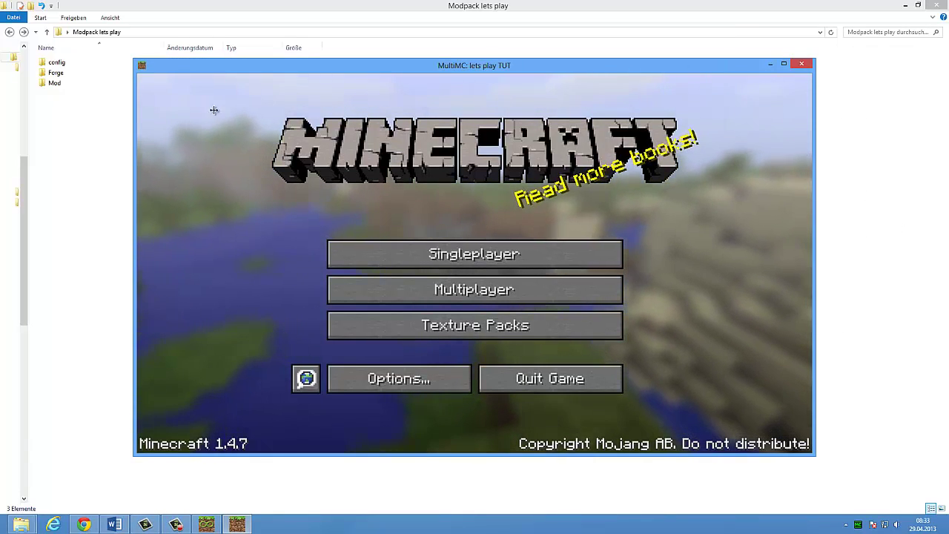
left_click(568, 376)
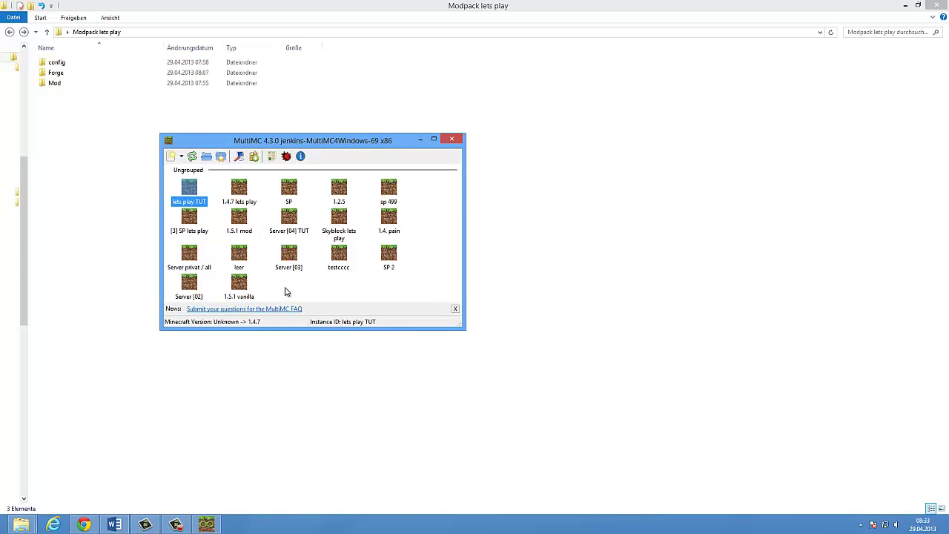
- Open MultiMC's instances folder and go into the minecraft folder of lets play TUT
left_click(206, 159)
left_click_drag(25, 194, 545, 80)
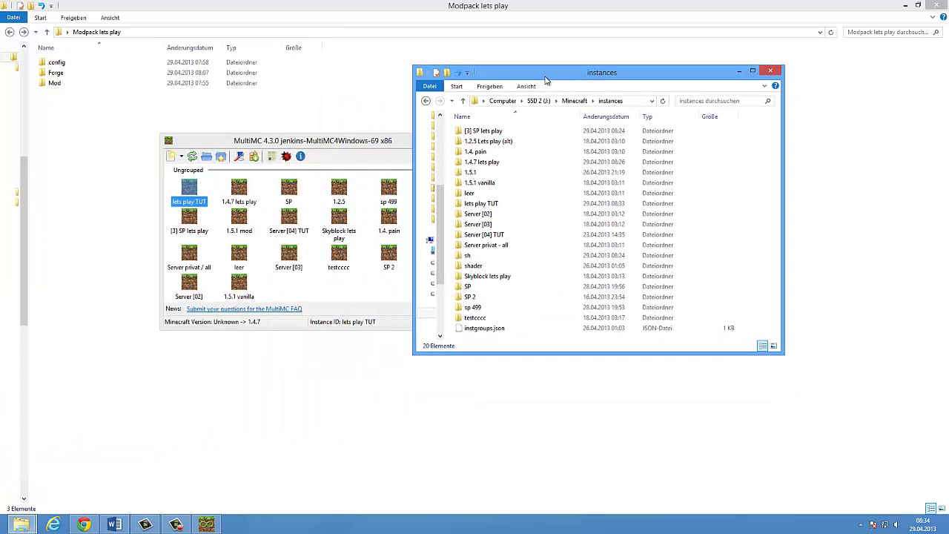
left_click(662, 101)
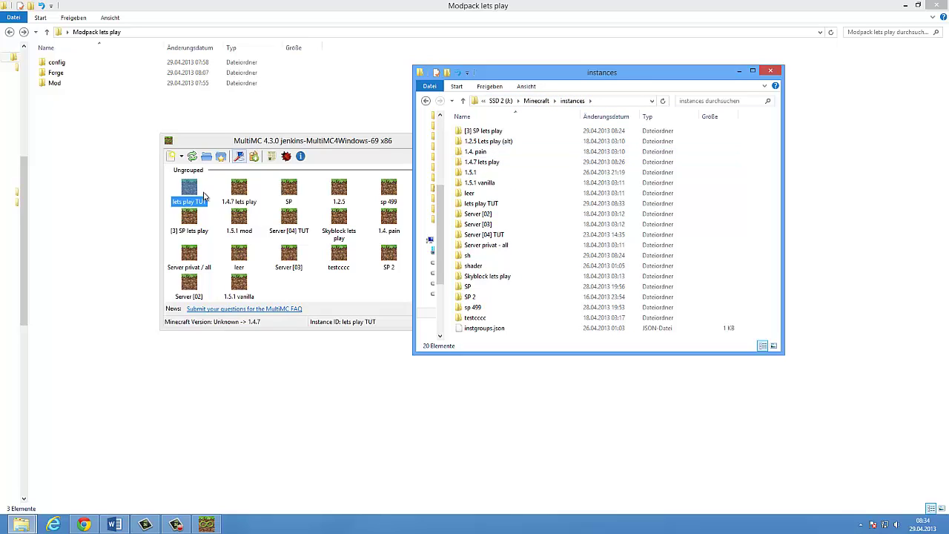
left_click(491, 151)
double_click(487, 205)
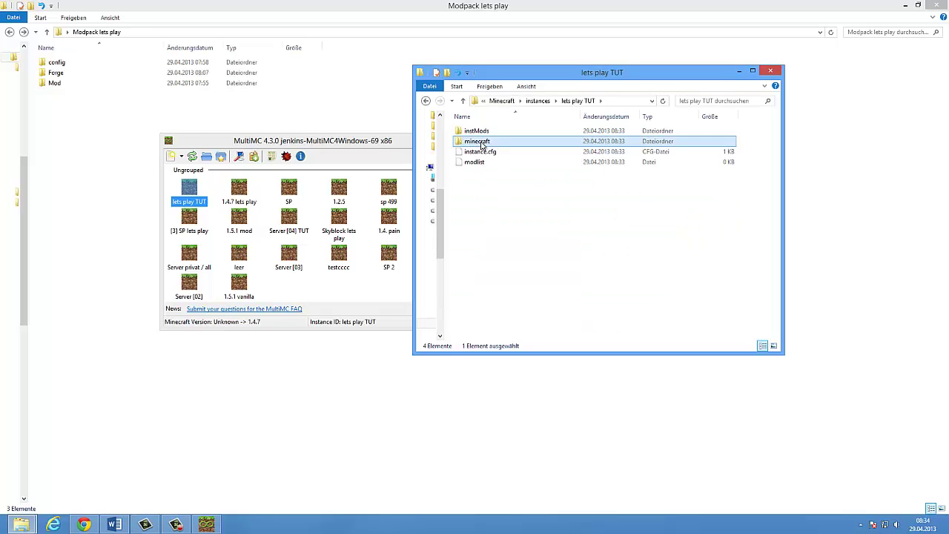
double_click(481, 141)
- Rearrange the minecraft folder and MultiMC windows so the modpack's config, Forge and Mod folders stay accessible
left_click_drag(535, 72, 462, 51)
left_click_drag(301, 145, 194, 326)
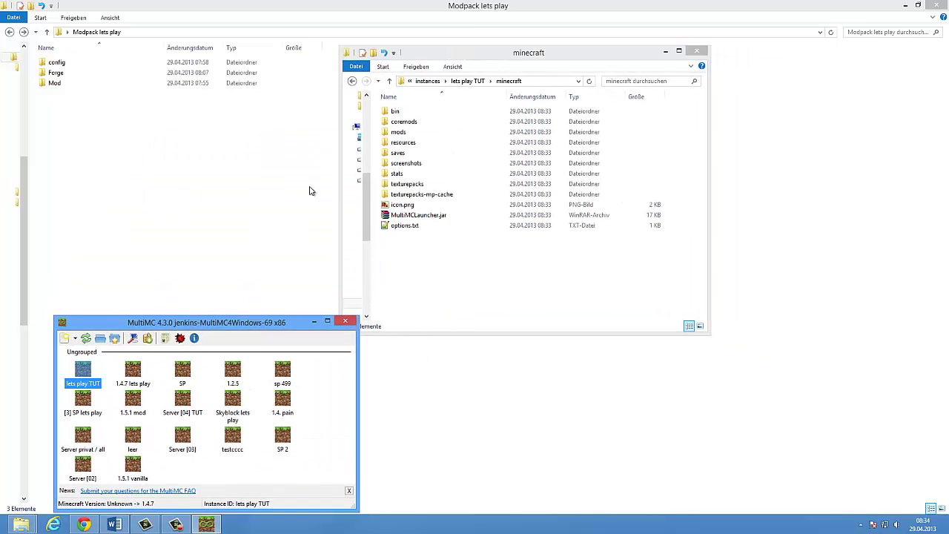
left_click_drag(465, 54, 372, 115)
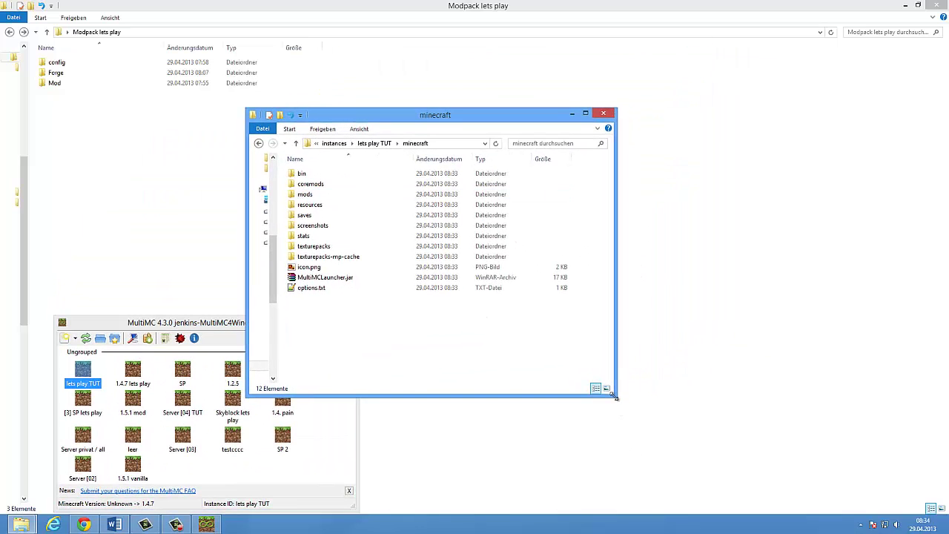
- Enlarge the minecraft folder window, go into its bin folder and open minecraft.jar in WinRAR
left_click_drag(615, 397, 823, 463)
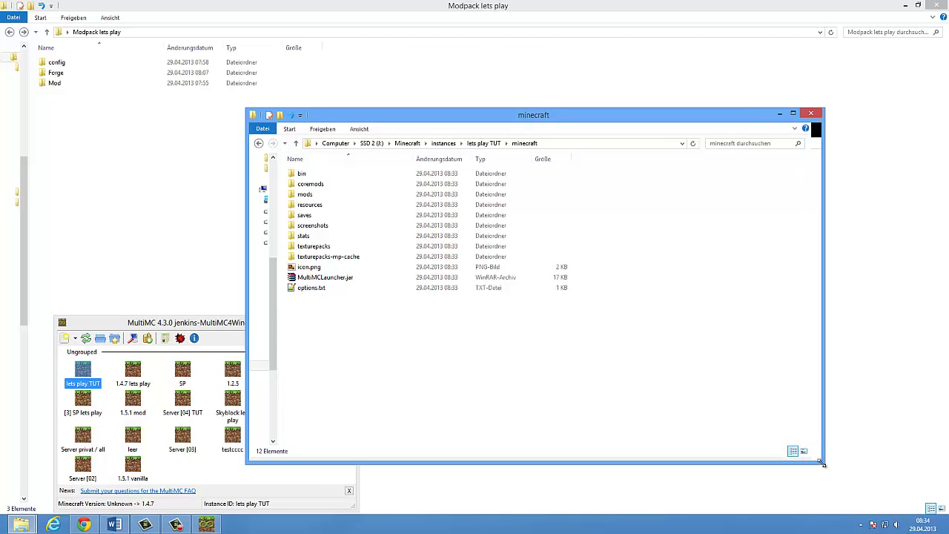
left_click(328, 282)
left_click(363, 344)
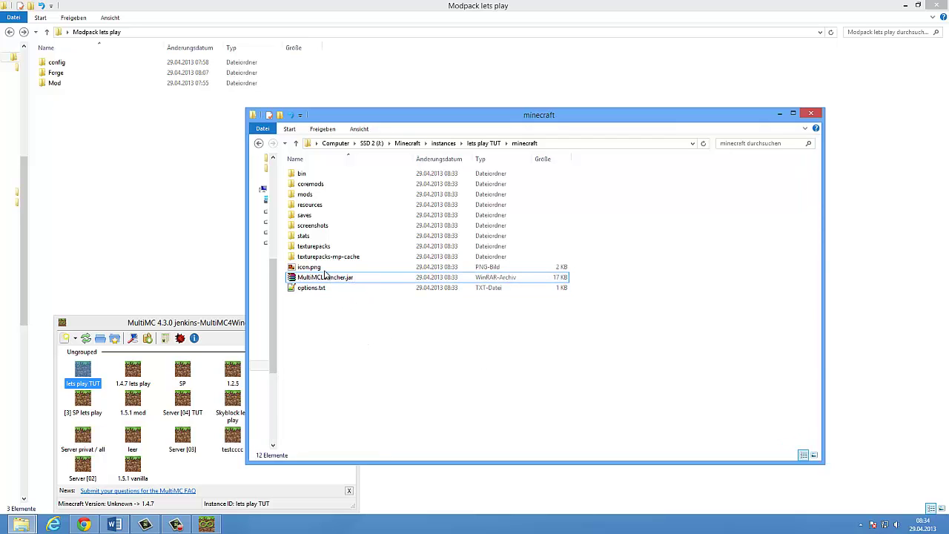
double_click(302, 173)
left_click(308, 226)
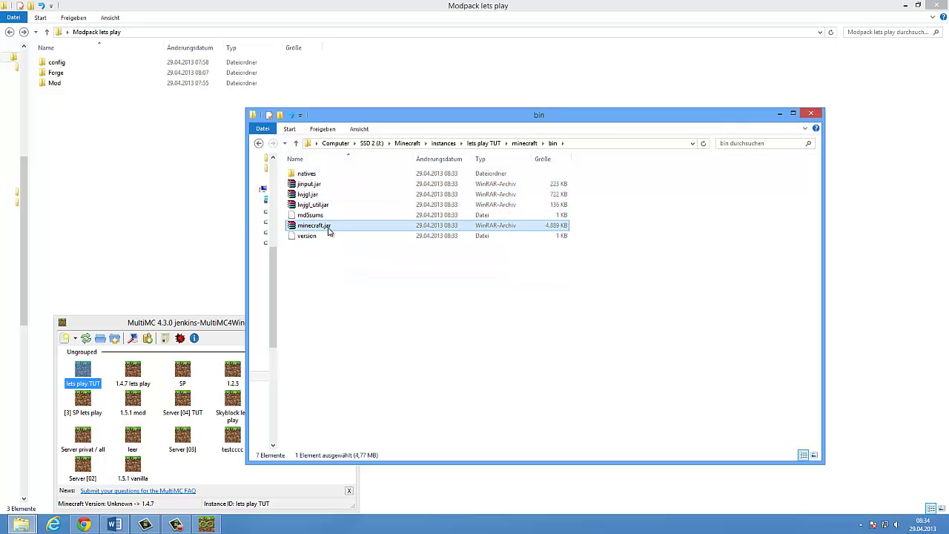
double_click(328, 227)
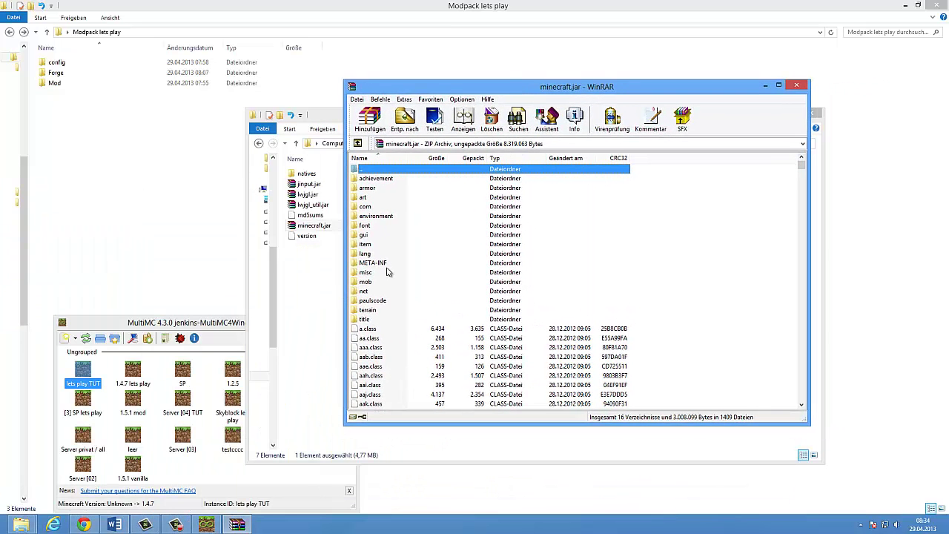
- Delete the META-INF folder from the minecraft.jar archive
left_click(369, 264)
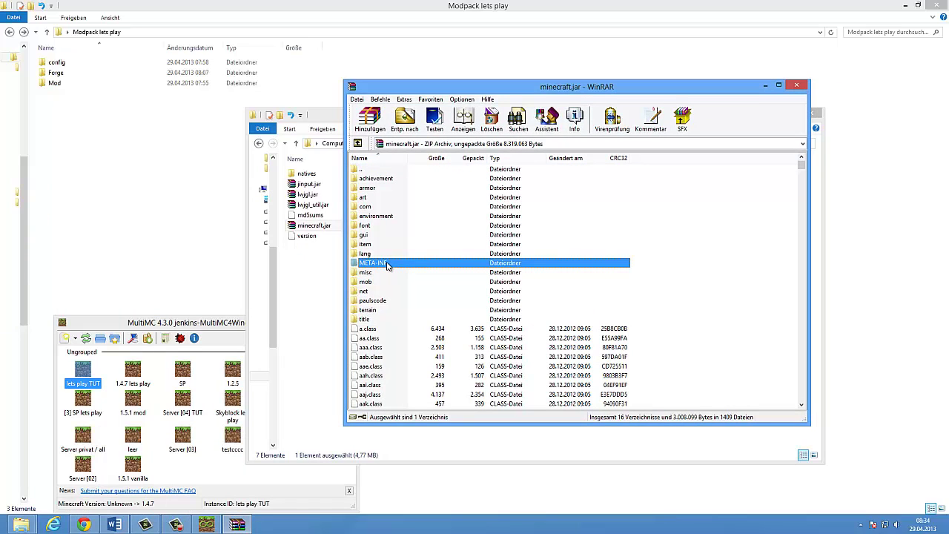
right_click(386, 265)
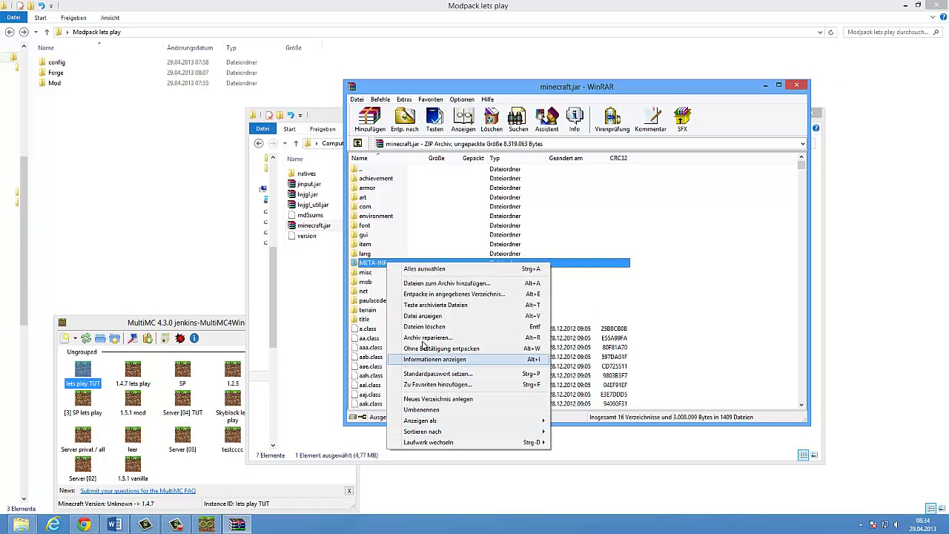
left_click(425, 326)
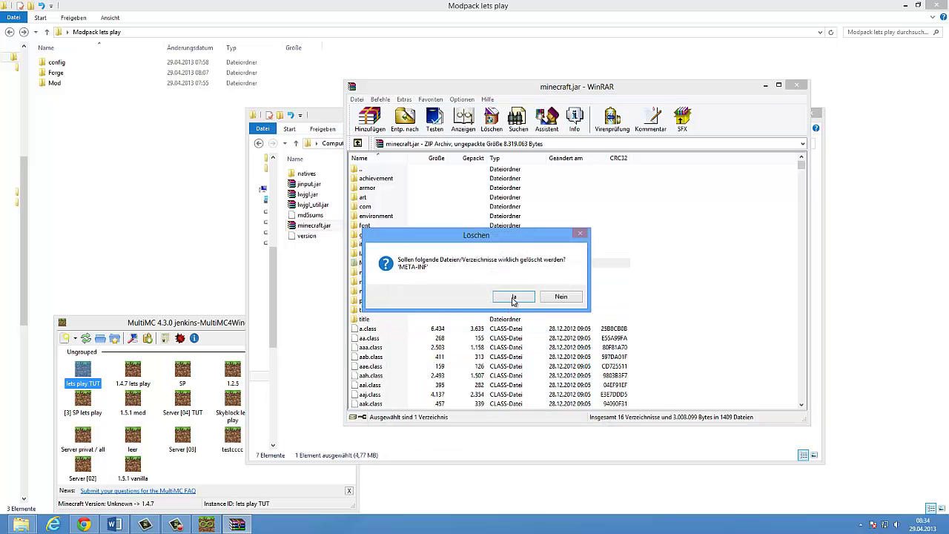
left_click(513, 297)
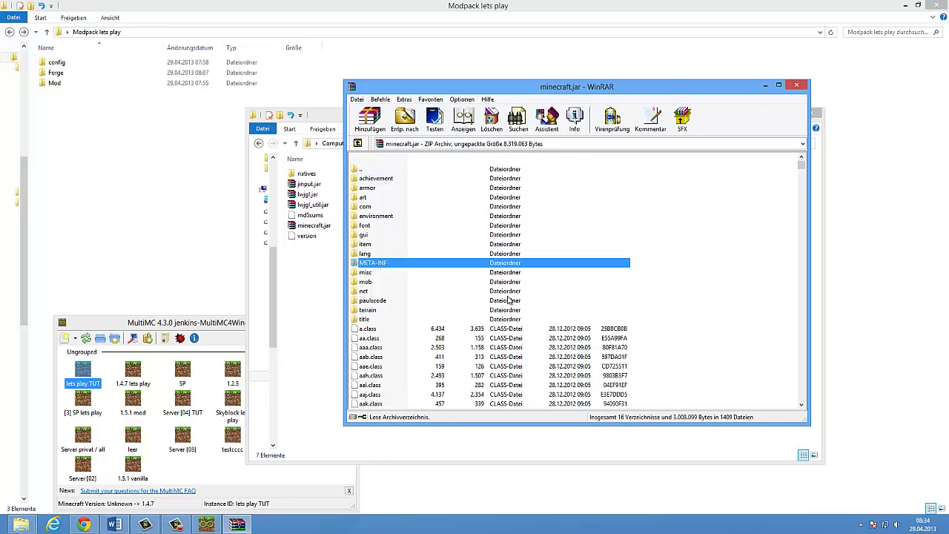
left_click(380, 357)
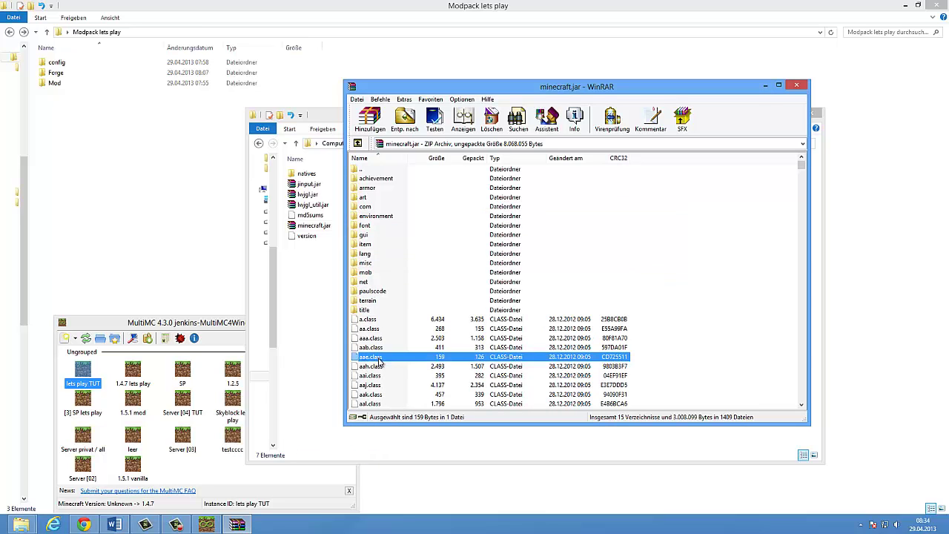
- Add everything in the modpack's Forge folder to minecraft.jar with the default archive settings and close the archive
double_click(58, 76)
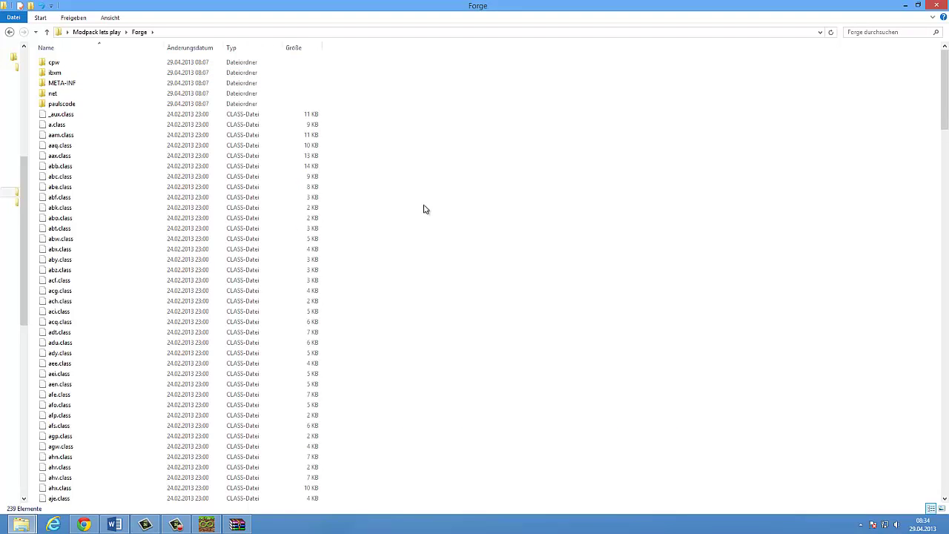
left_click(146, 238)
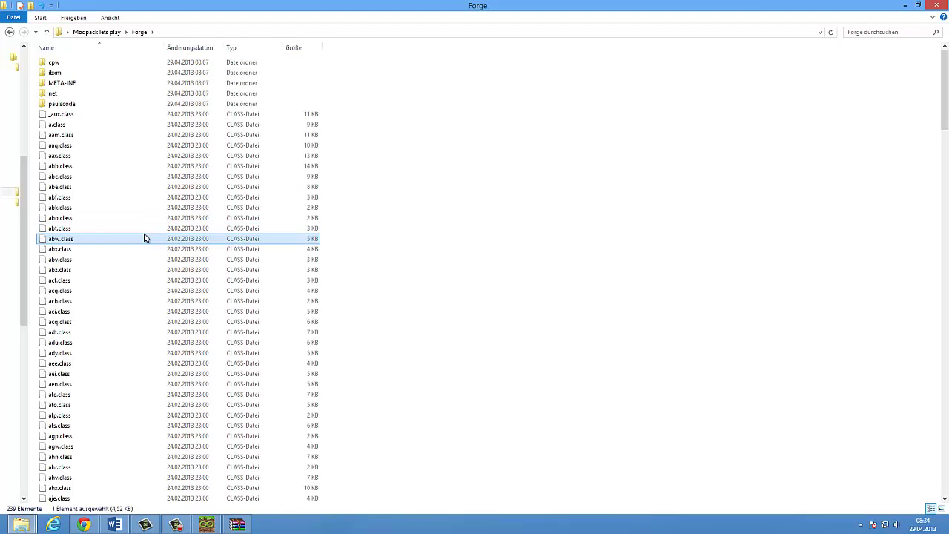
key("ctrl+a")
left_click_drag(129, 227, 407, 376)
left_click_drag(443, 345, 443, 347)
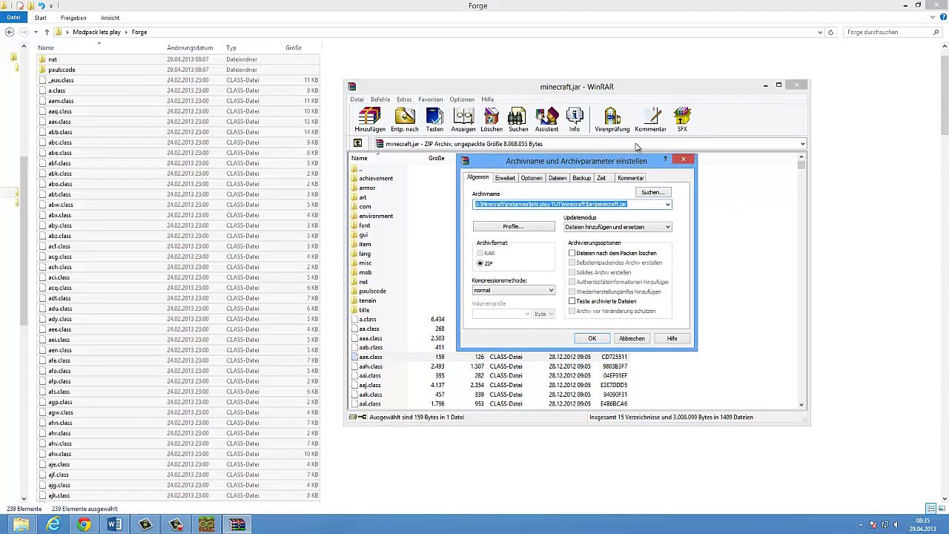
left_click(592, 339)
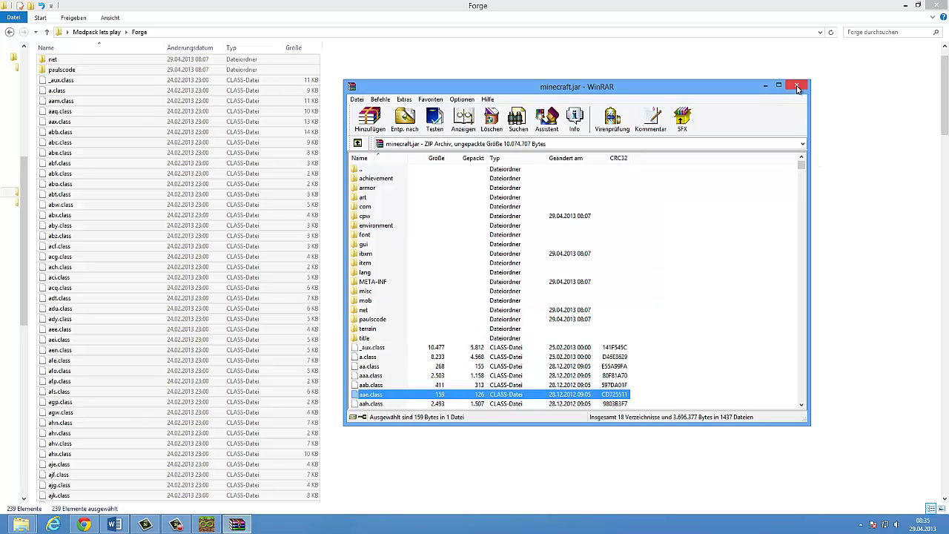
left_click(798, 88)
- Return to the Modpack lets play folder, launch the lets play TUT instance to the Minecraft main menu and quit the game
left_click(106, 33)
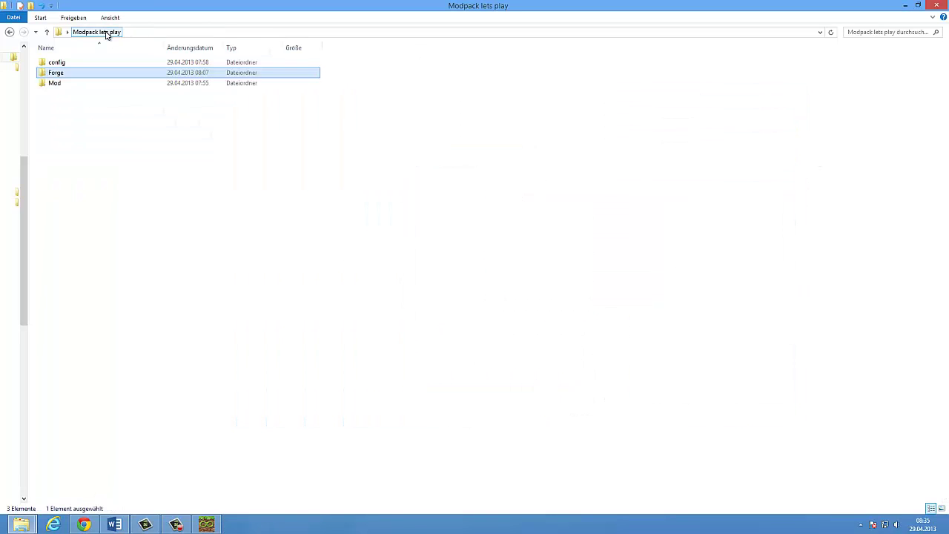
left_click(125, 171)
left_click(207, 525)
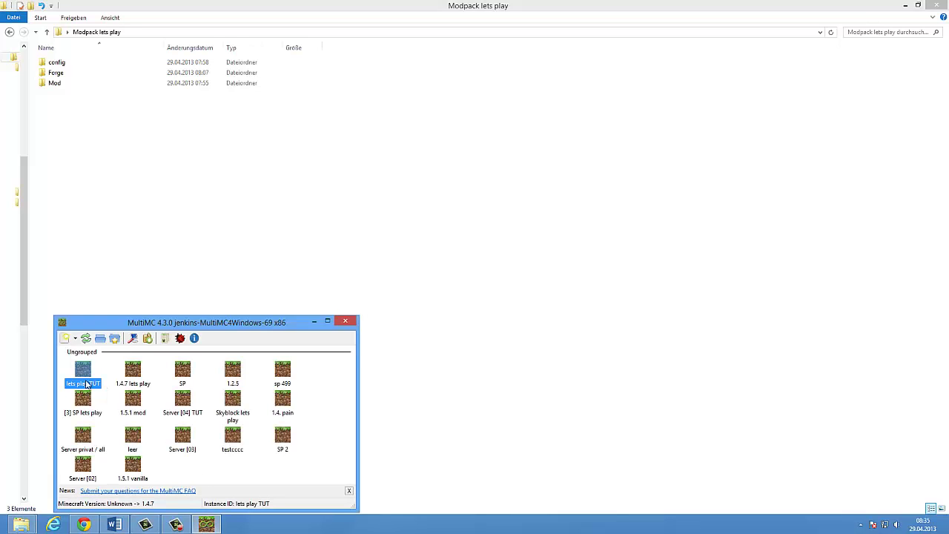
double_click(84, 381)
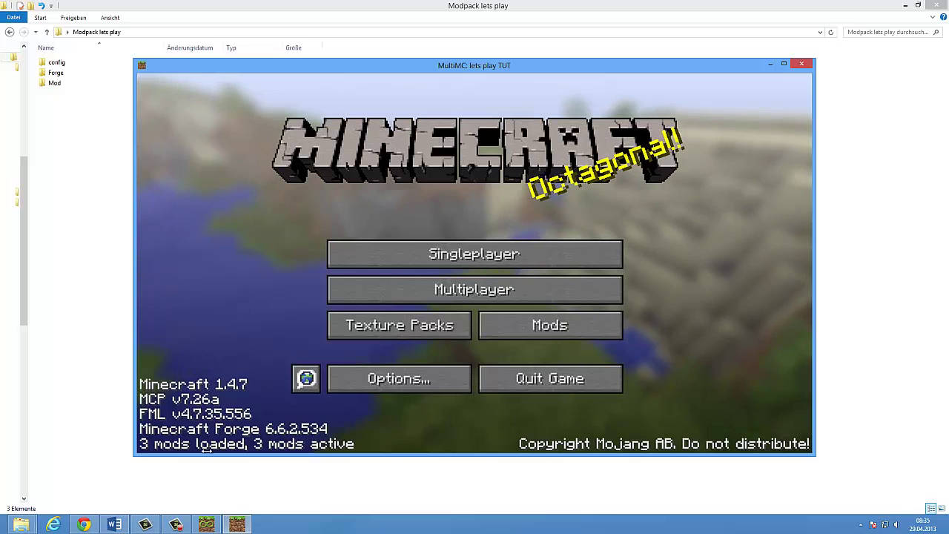
left_click(539, 379)
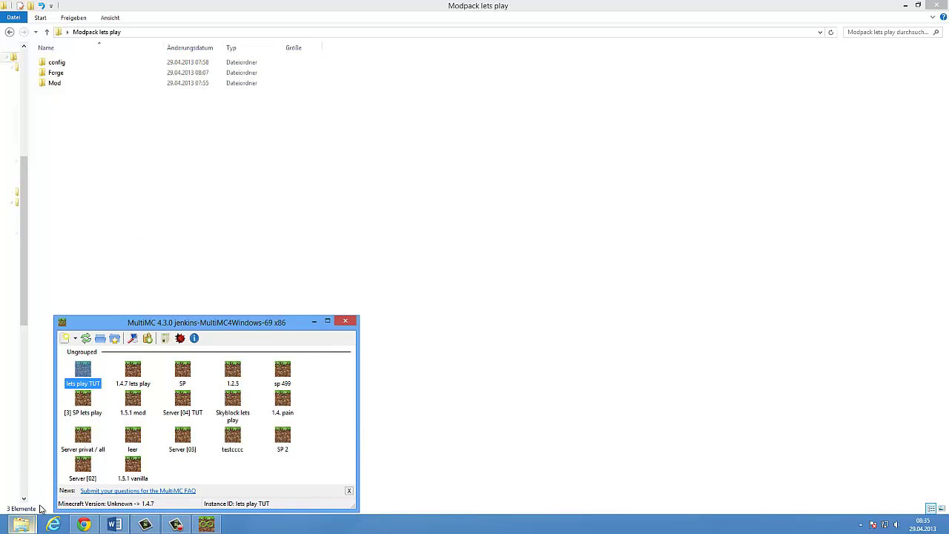
- Bring back the instance's bin folder window, go up to the minecraft folder and reposition the window
left_click(27, 525)
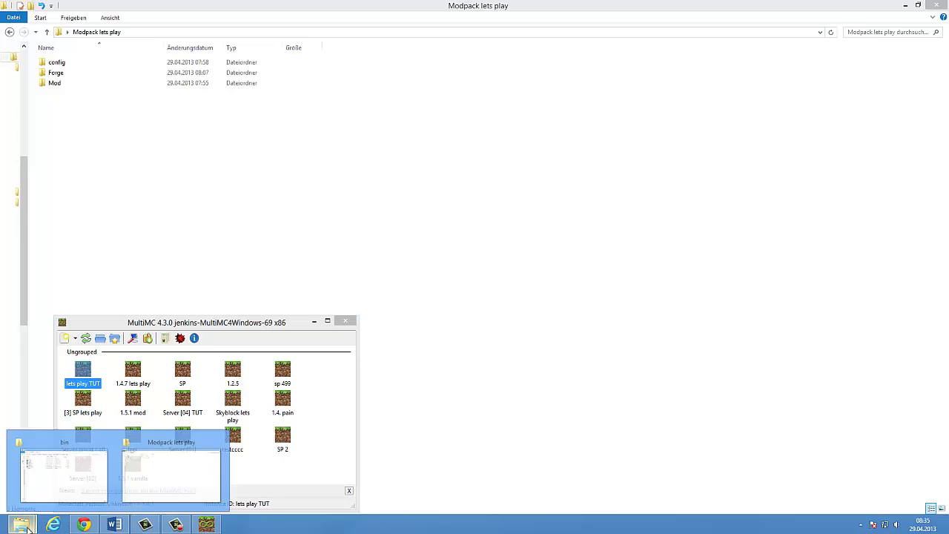
left_click(83, 481)
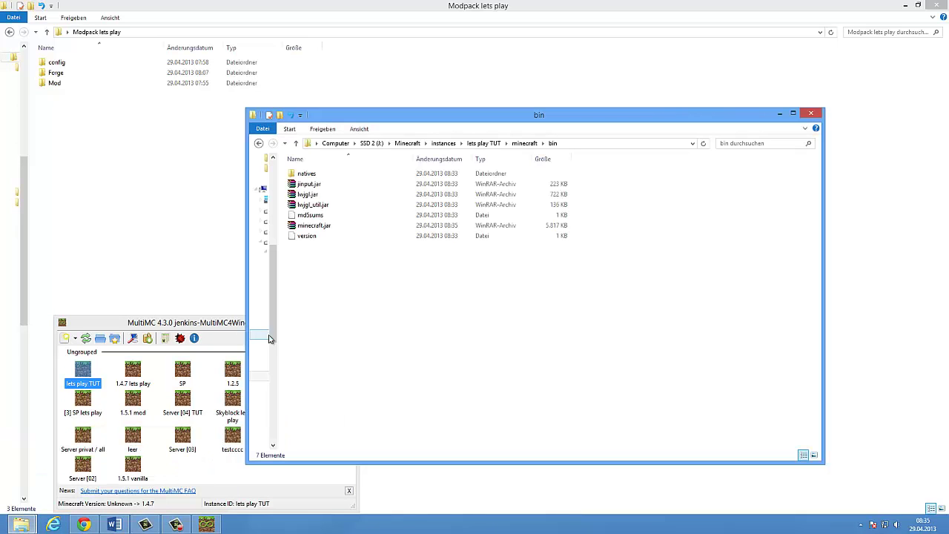
left_click(523, 144)
left_click_drag(391, 119, 429, 77)
- Copy all files and folders inside the modpack's config folder
left_click(58, 64)
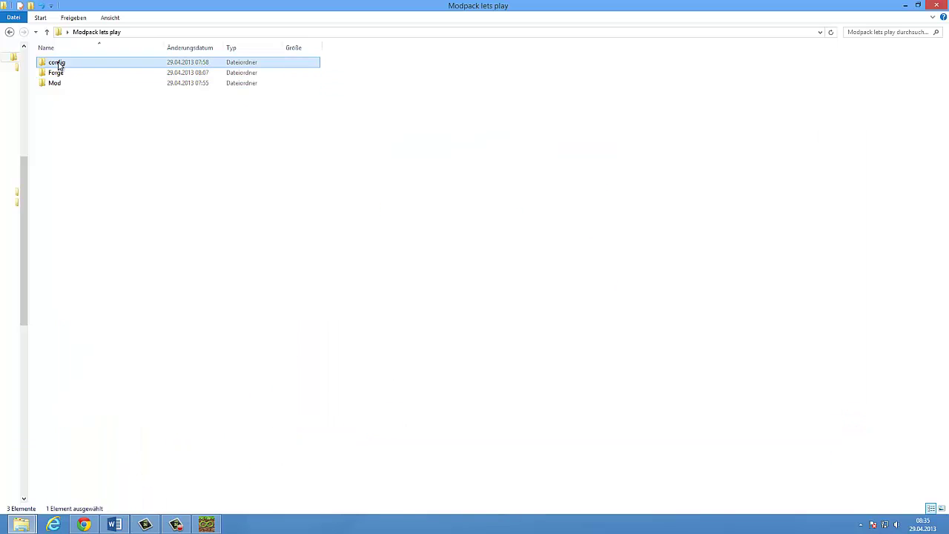
right_click(60, 65)
left_click(74, 69)
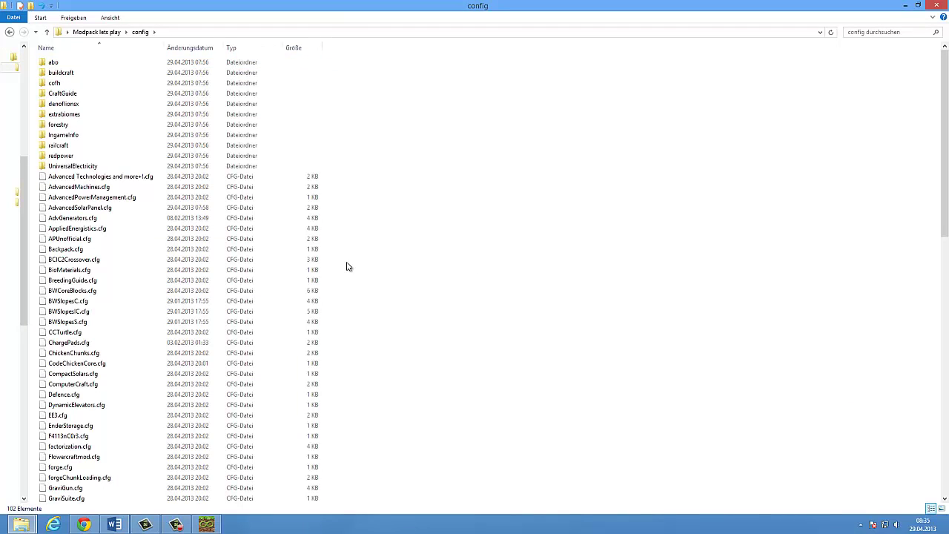
key("ctrl+a")
right_click(153, 244)
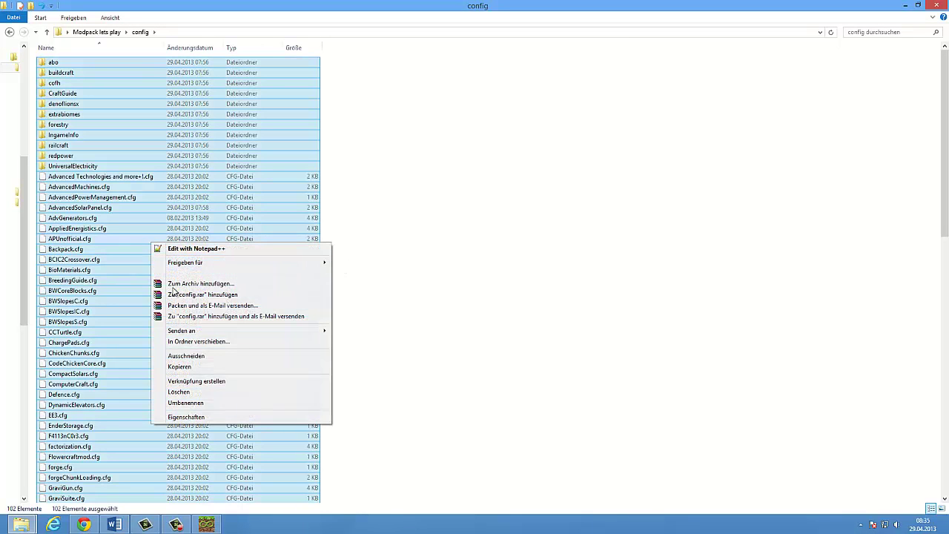
left_click(187, 368)
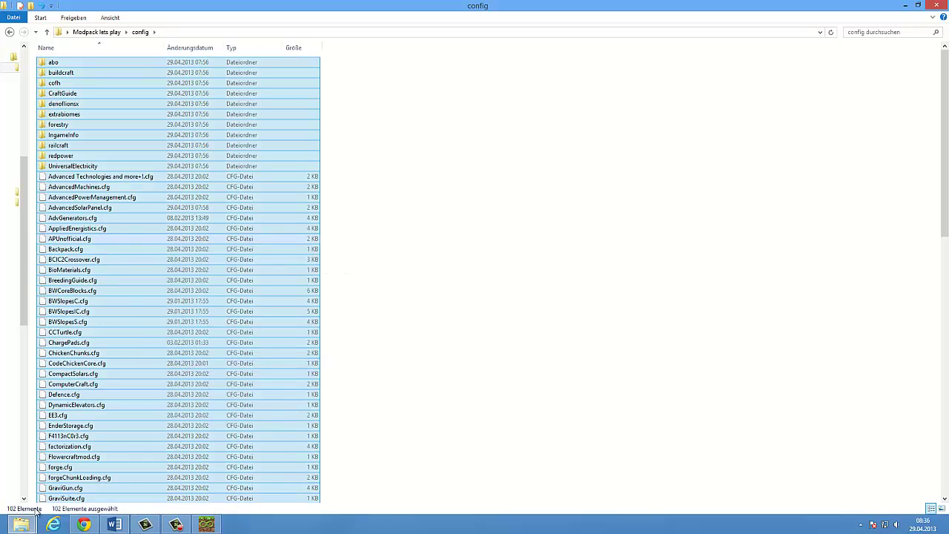
- Delete forge.cfg and forgeChunkLoading.cfg from the config folder of the lets play TUT instance
left_click(20, 524)
left_click(52, 448)
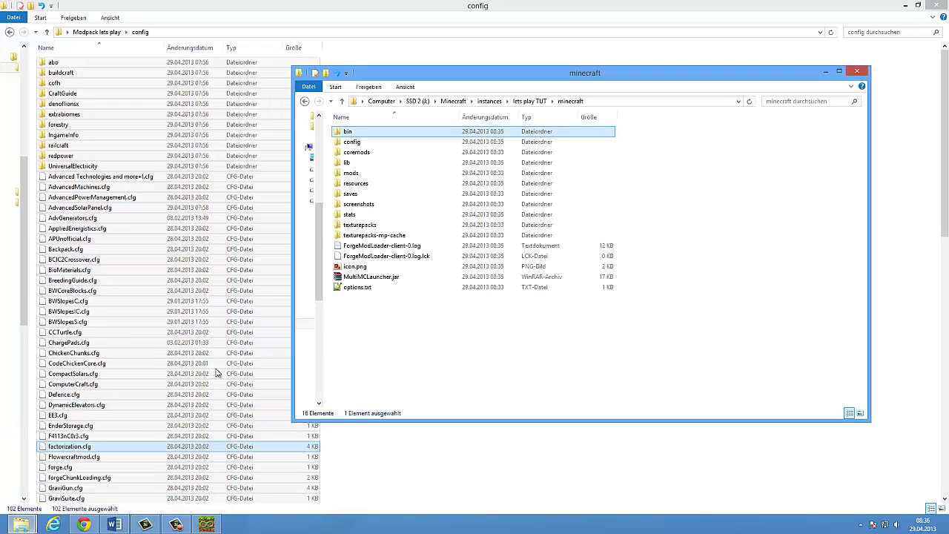
left_click(359, 146)
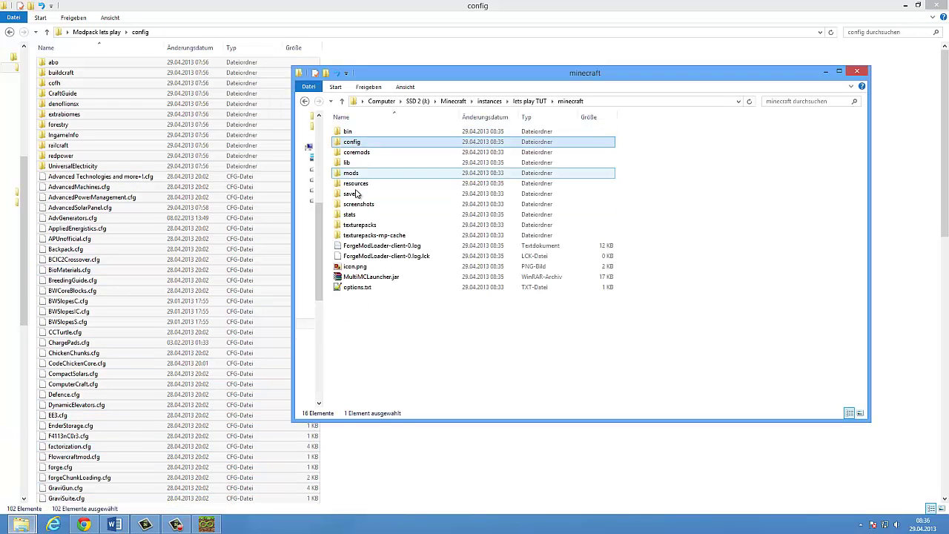
double_click(360, 144)
left_click_drag(364, 164, 353, 152)
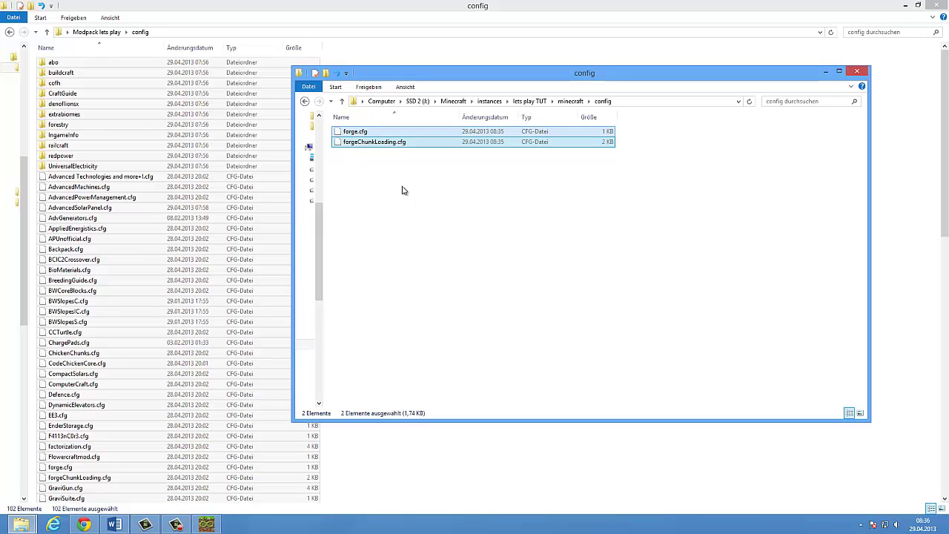
key("Delete")
key("Return")
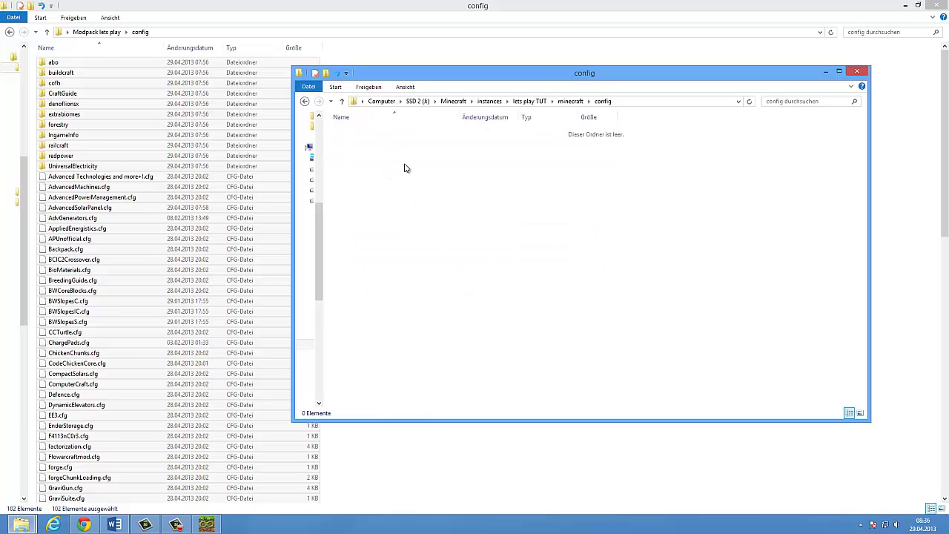
- Paste the copied modpack configuration files into the instance's config folder and return to its minecraft folder
right_click(410, 158)
left_click(445, 226)
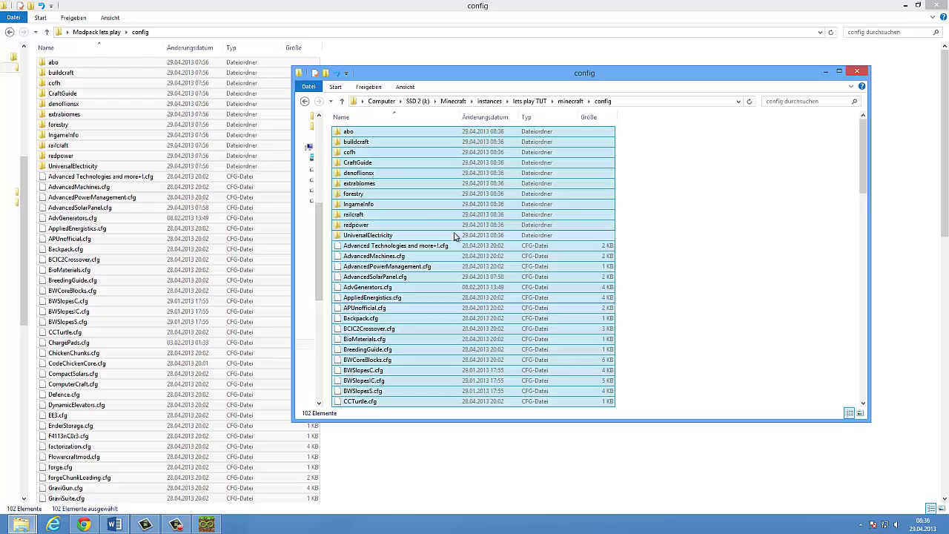
left_click(659, 230)
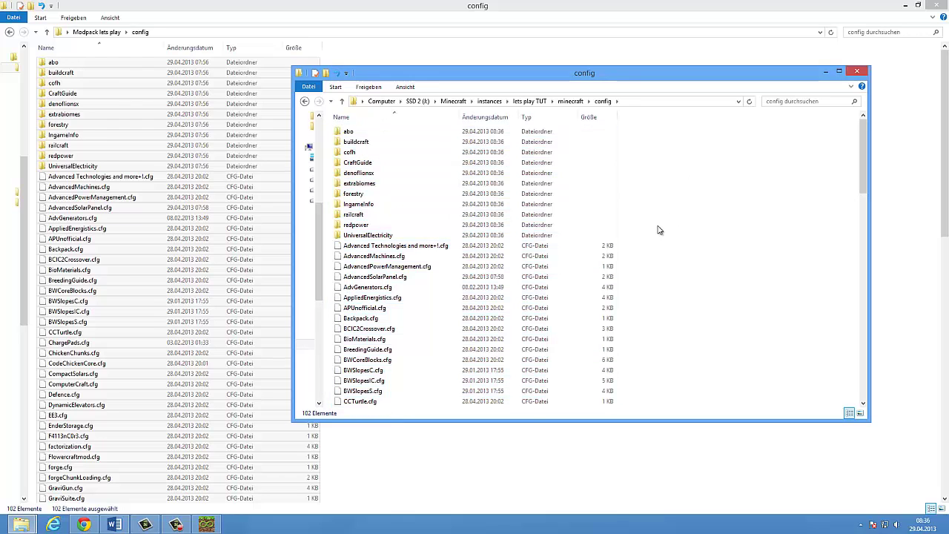
left_click(570, 101)
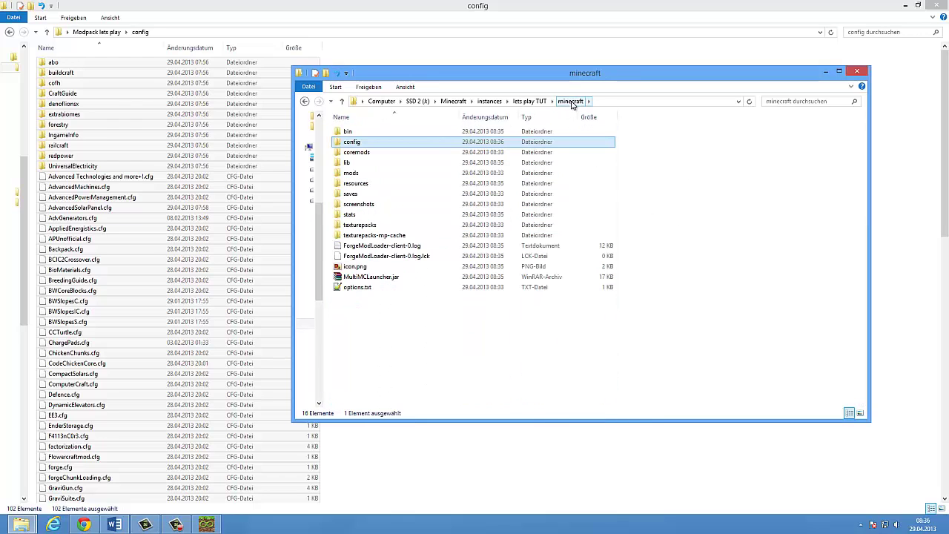
- Copy the coremods, miscperipherals, mods and PowerCraft folders from the modpack's Mod folder
left_click(100, 32)
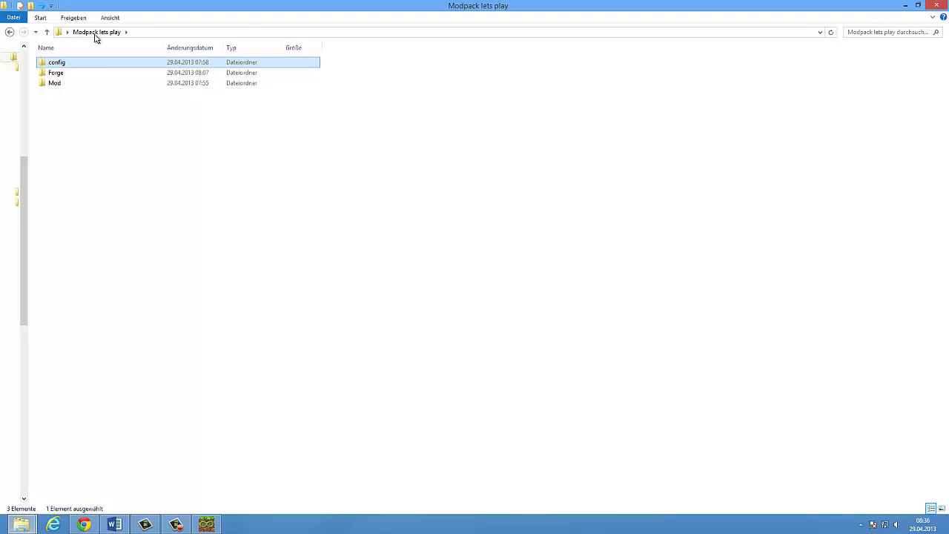
double_click(55, 83)
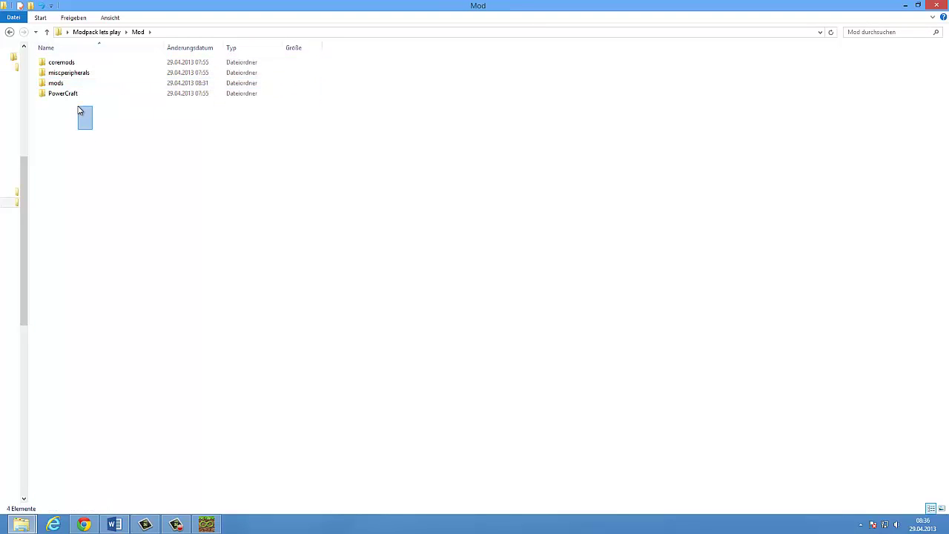
left_click_drag(80, 111, 83, 75)
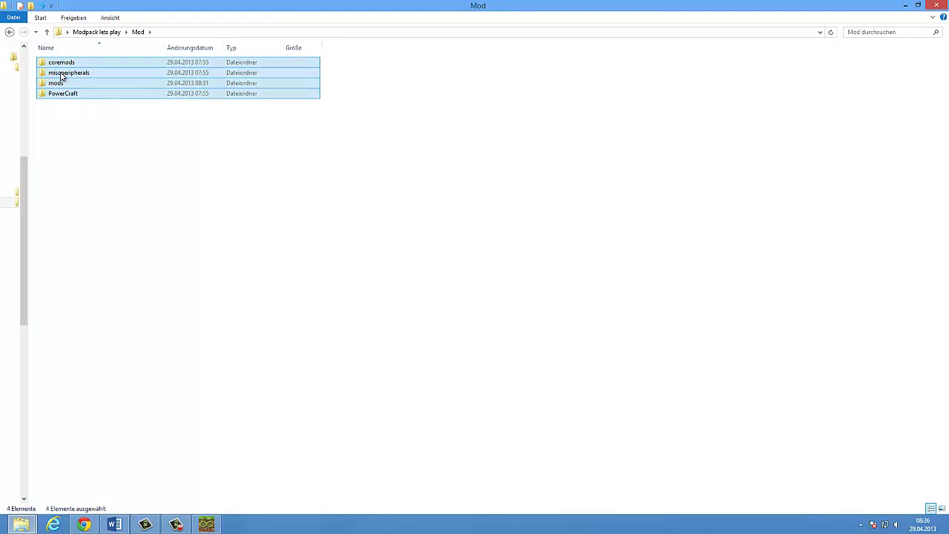
right_click(61, 76)
left_click(91, 247)
- Paste the four copied mod folders into the minecraft folder of the lets play TUT instance
mouse_move(30, 524)
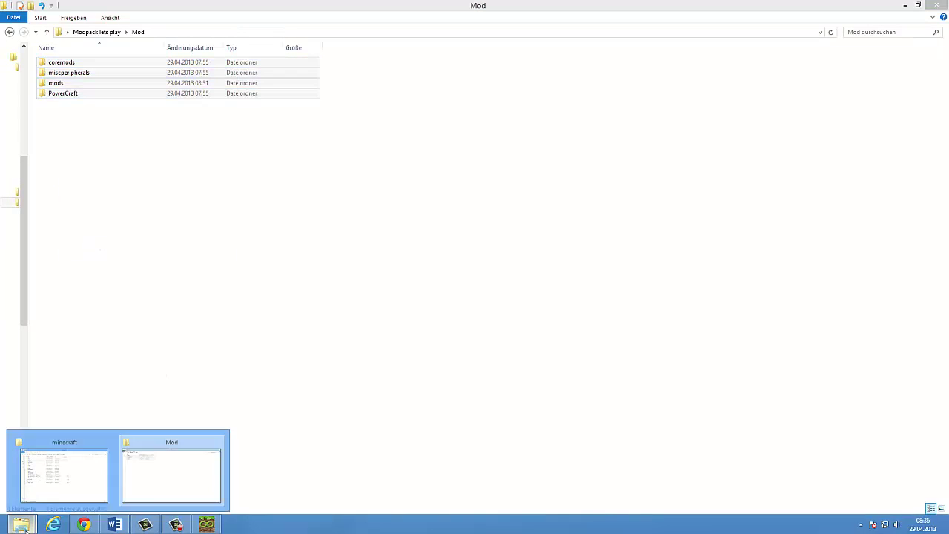
left_click(62, 481)
left_click(392, 365)
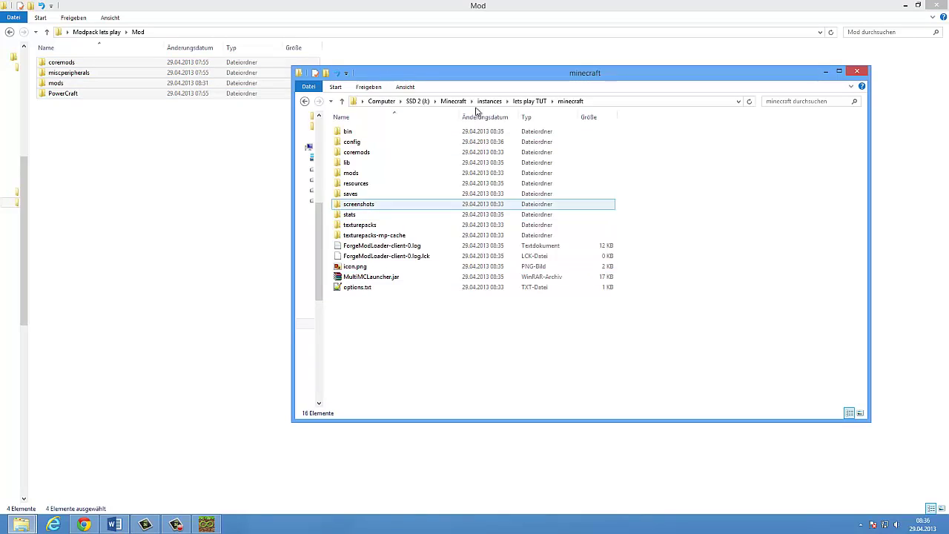
right_click(384, 324)
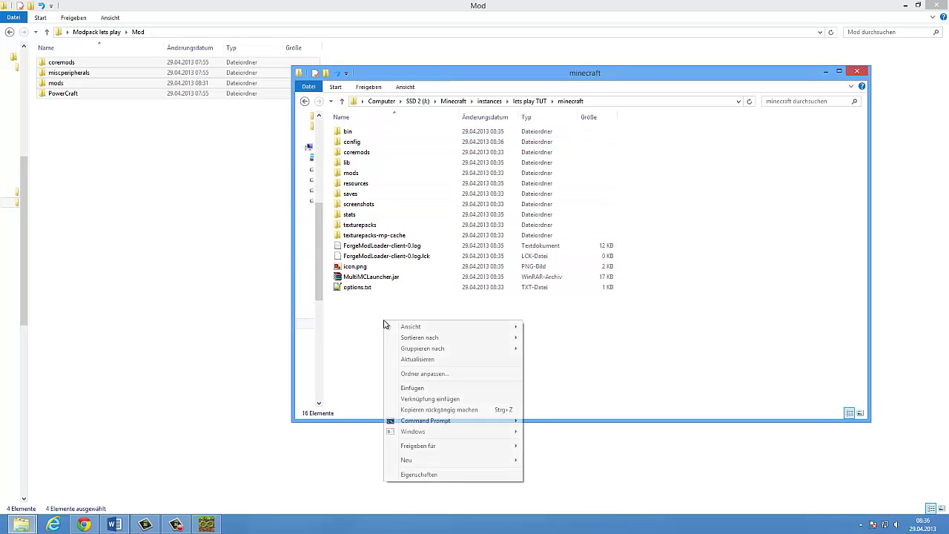
left_click(416, 390)
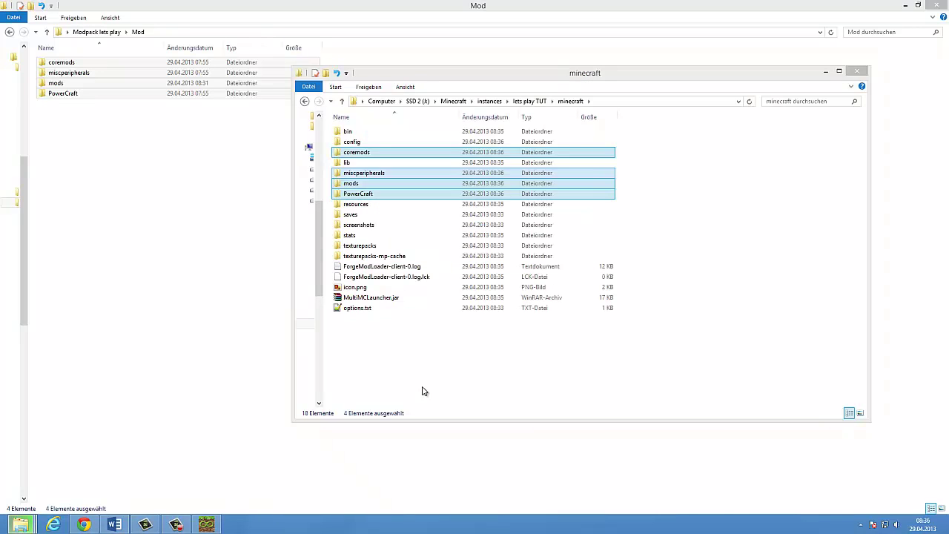
left_click(405, 366)
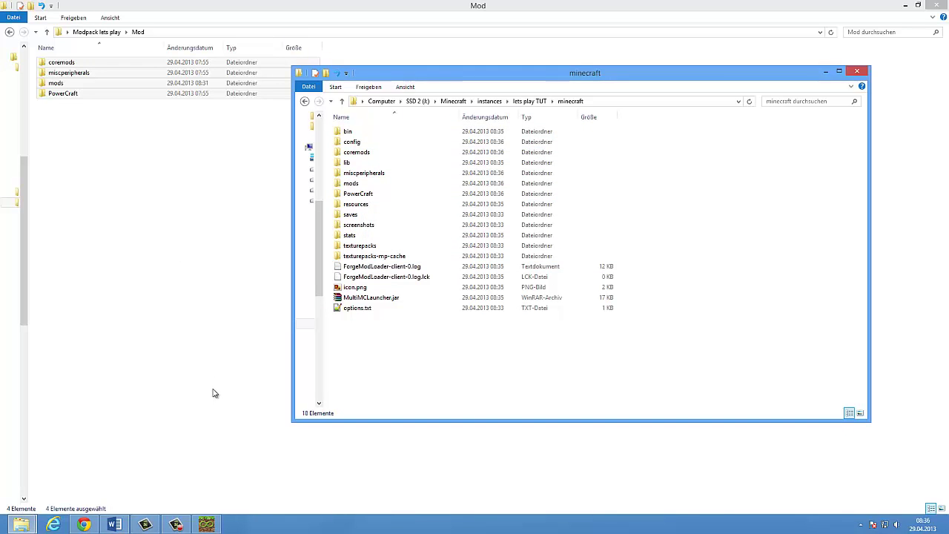
- Launch the lets play TUT instance from MultiMC and dismiss the PowerCraft update notification
left_click(208, 525)
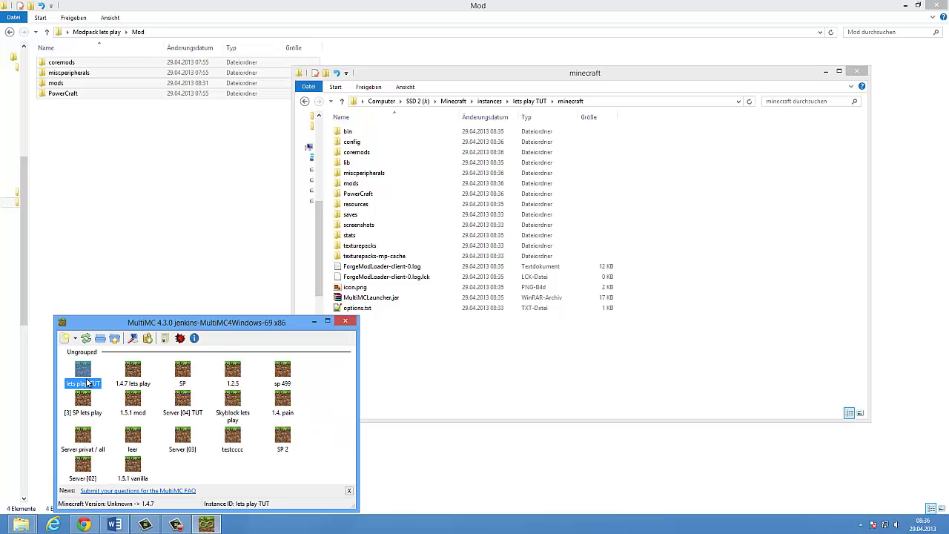
double_click(87, 383)
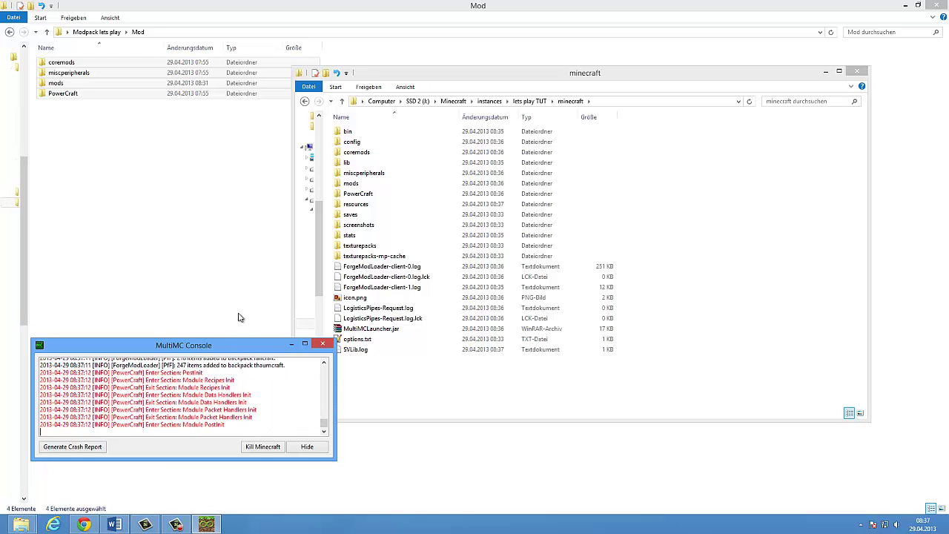
left_click_drag(224, 350, 243, 349)
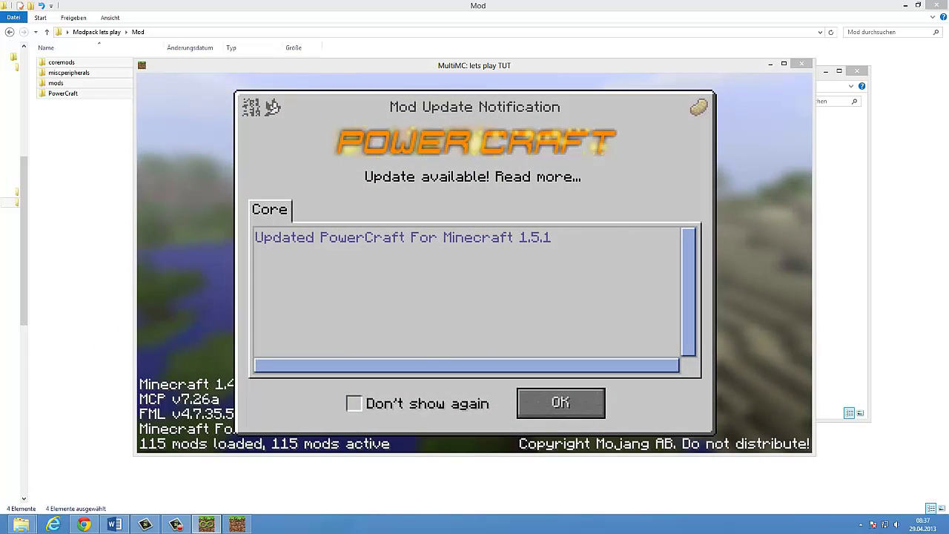
left_click(556, 402)
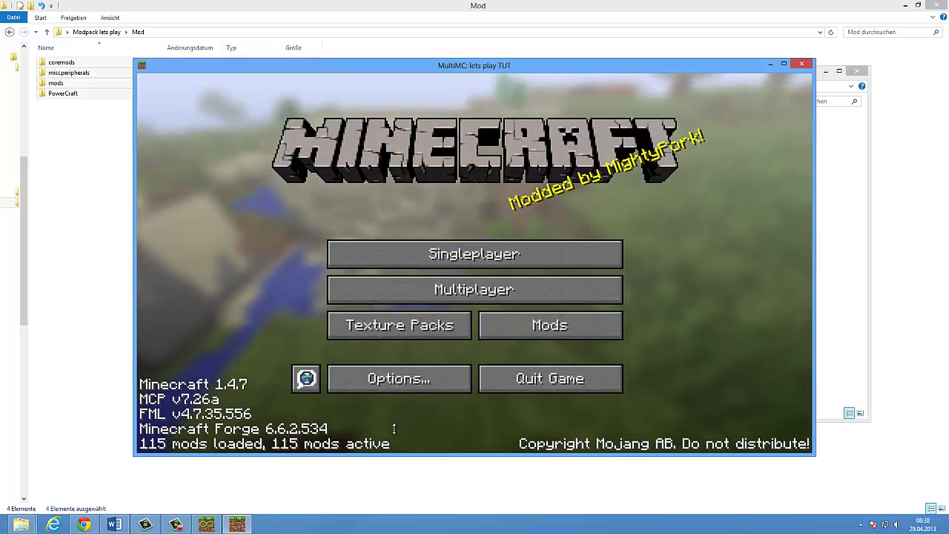
- Create a new singleplayer world in Survival mode, entering gg in its name
left_click(474, 252)
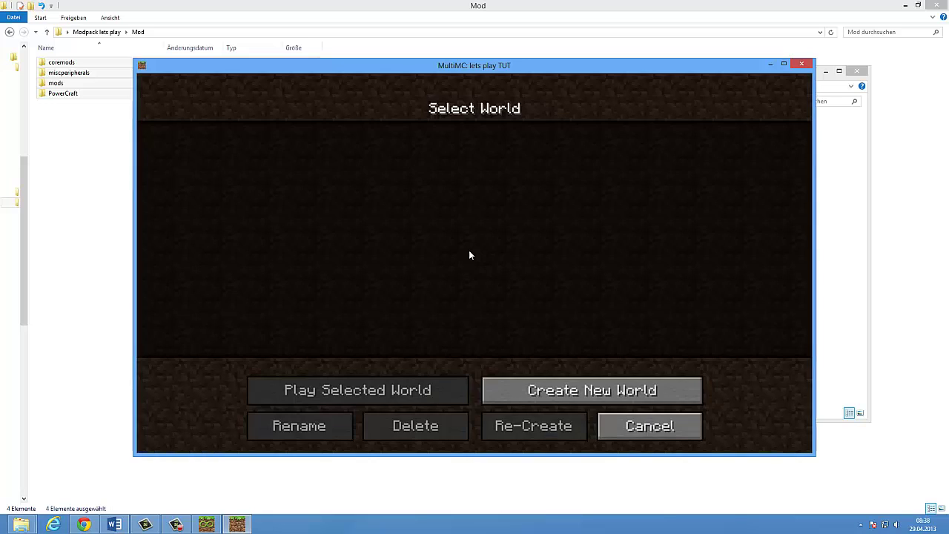
left_click(548, 388)
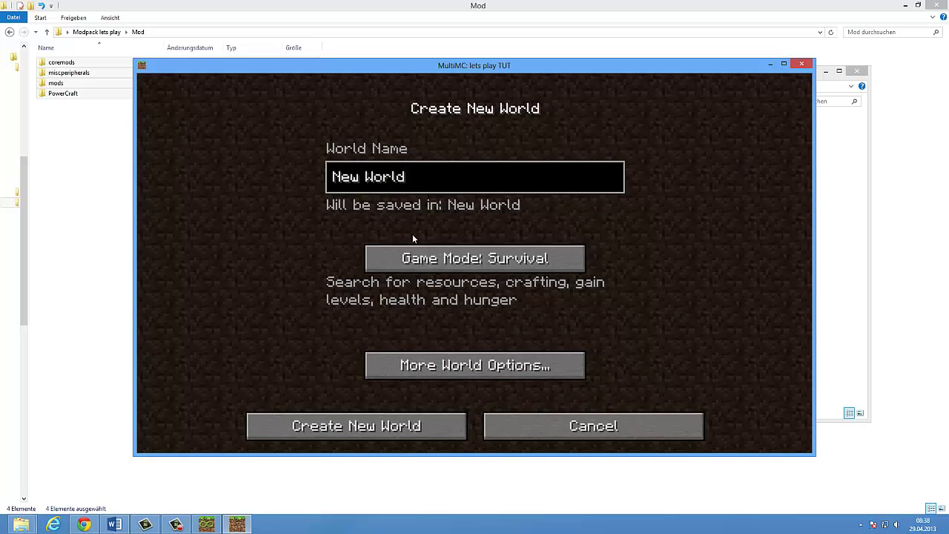
type("gg")
left_click(370, 426)
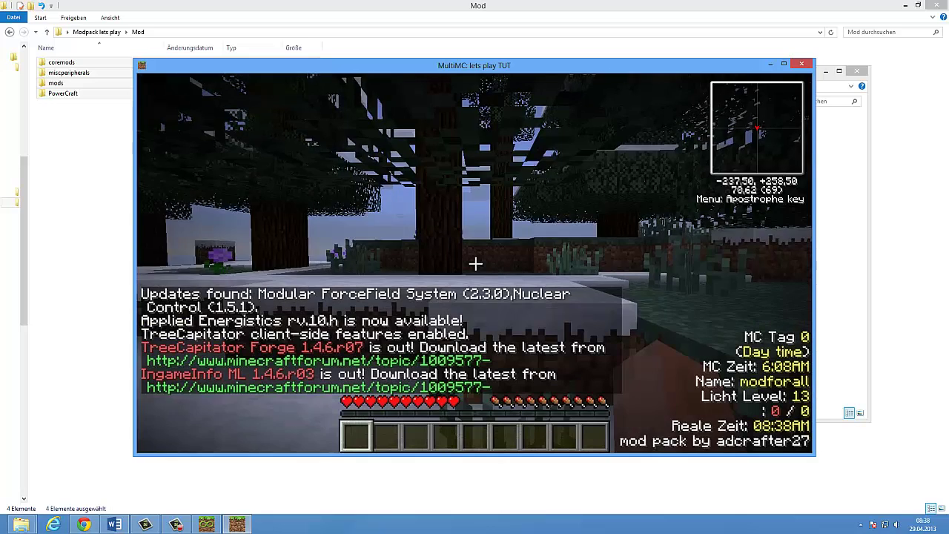
- Check the inventory in the new world and walk a short way through the snowy forest around the spawn point
key("e")
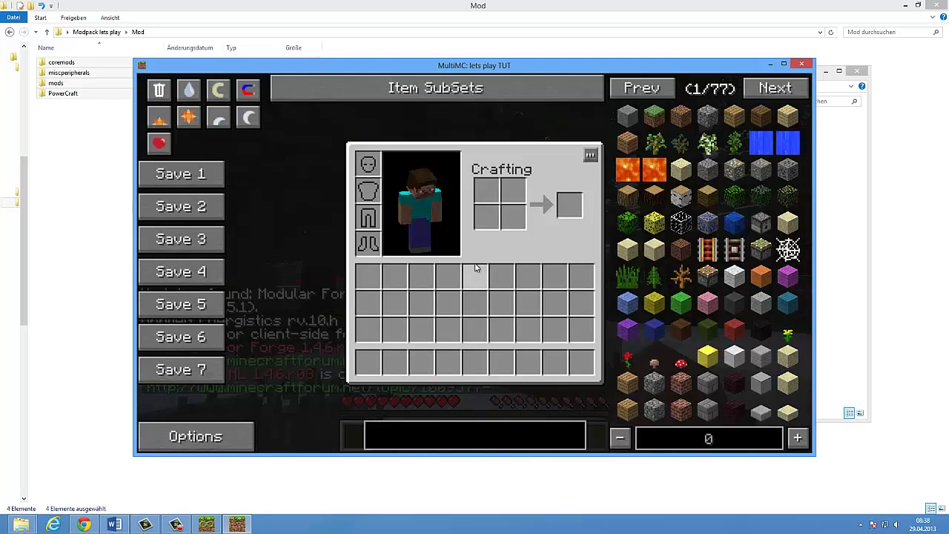
key("e")
key("t")
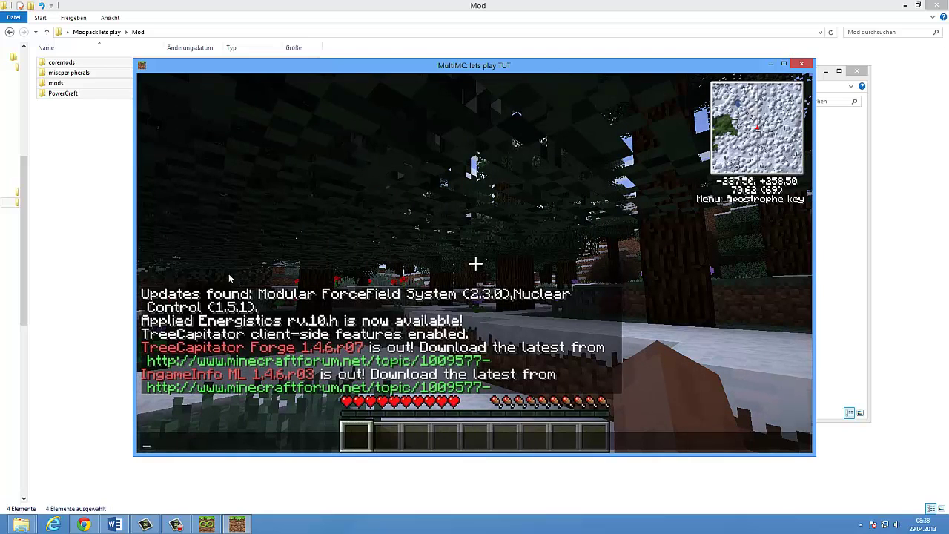
key("Escape")
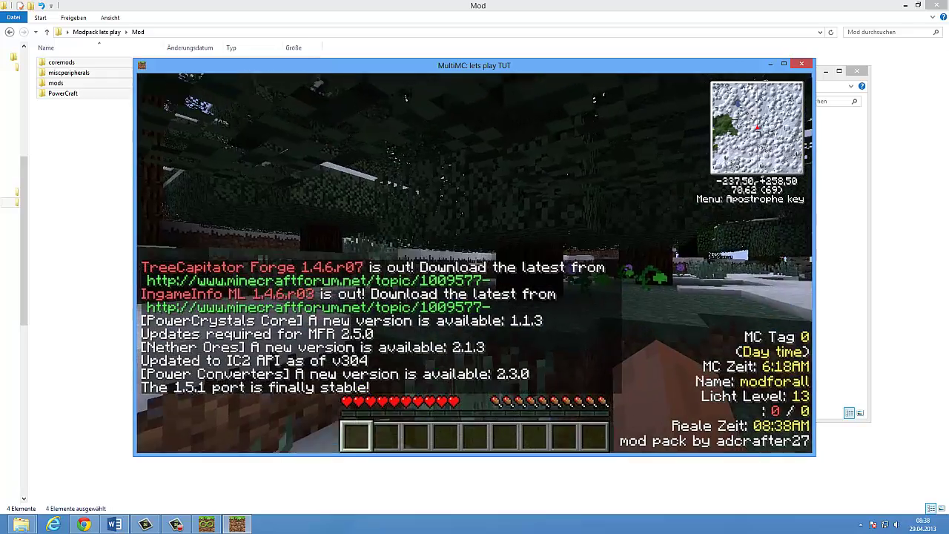
key("w")
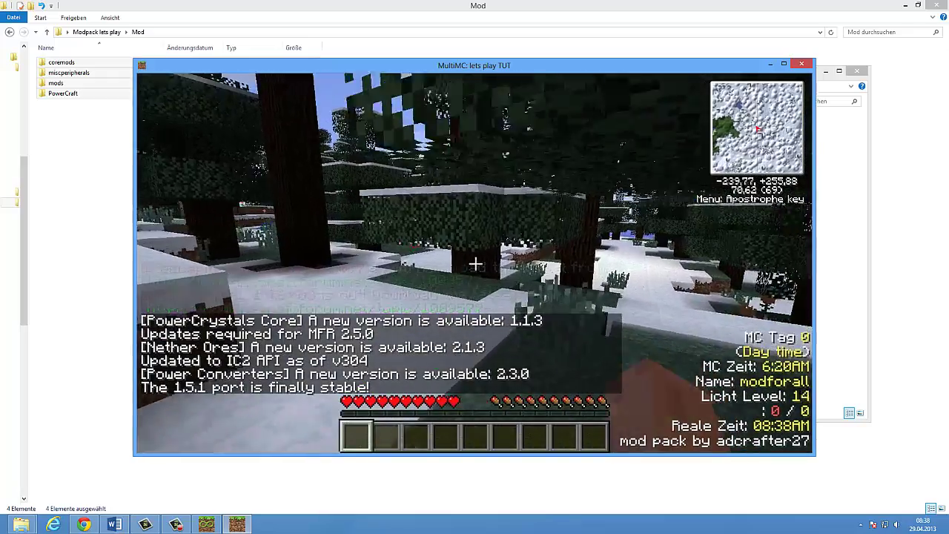
key("w")
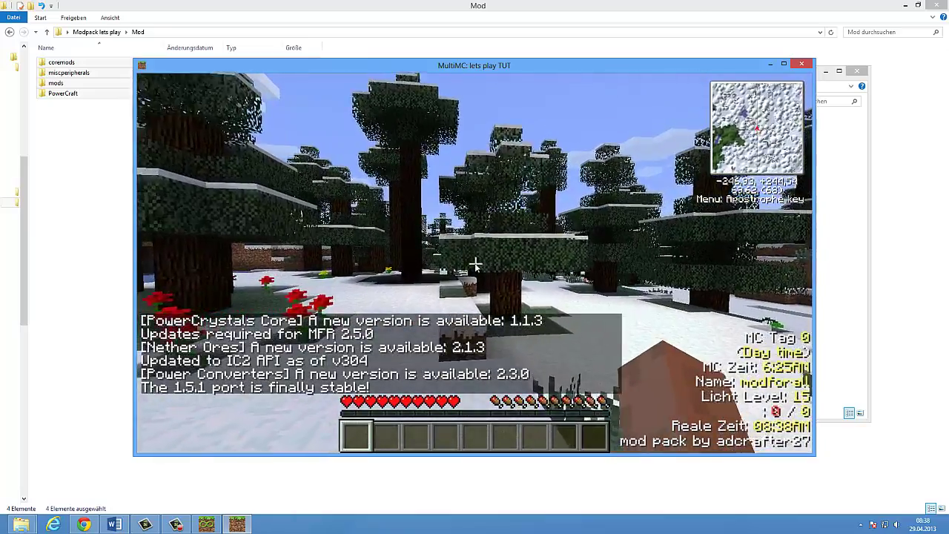
key("e")
key("e")
key("w")
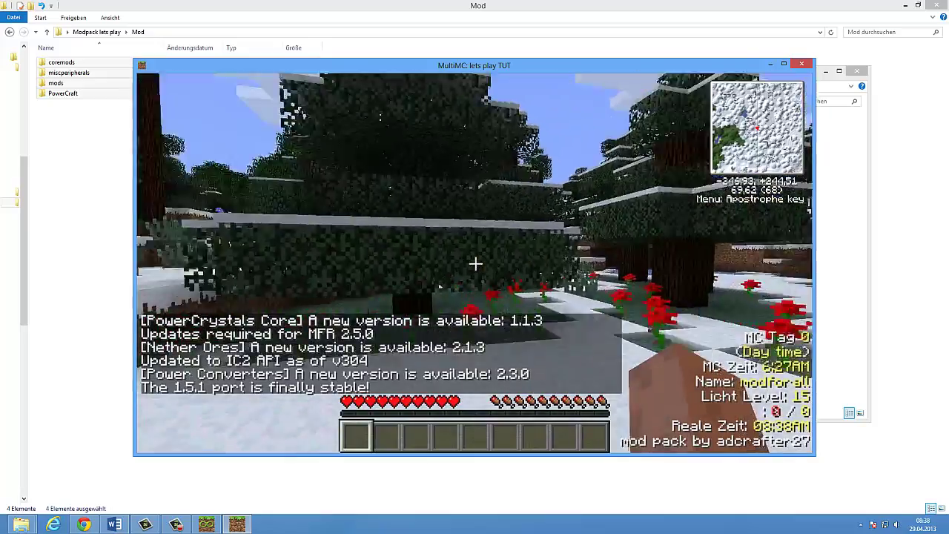
- Browse the modpack's item list in the inventory up to page 72 and return to the game
key("e")
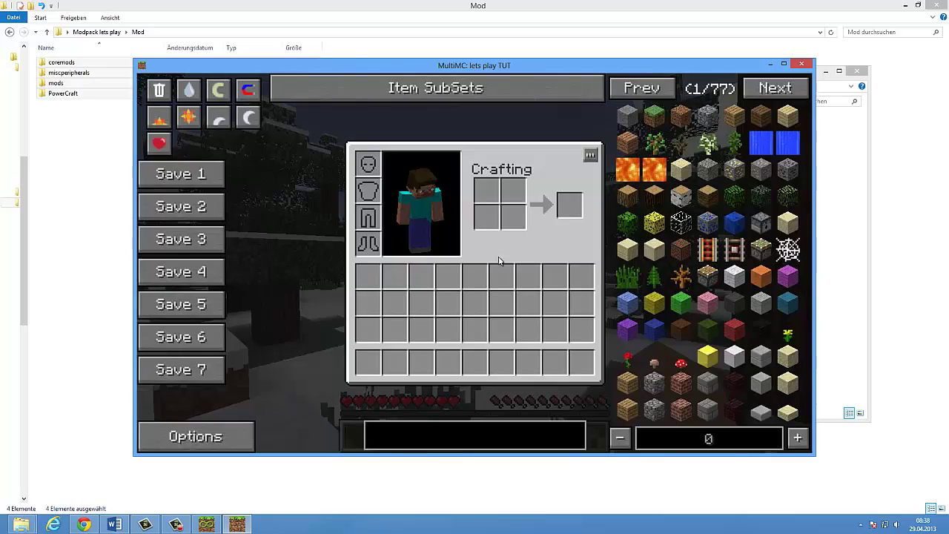
scroll(717, 215, "down", 2)
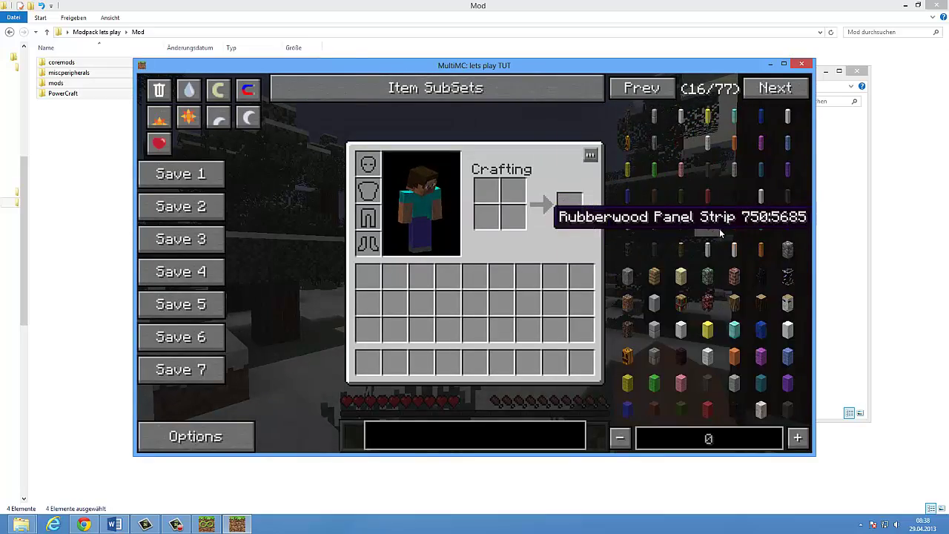
scroll(719, 233, "down", 15)
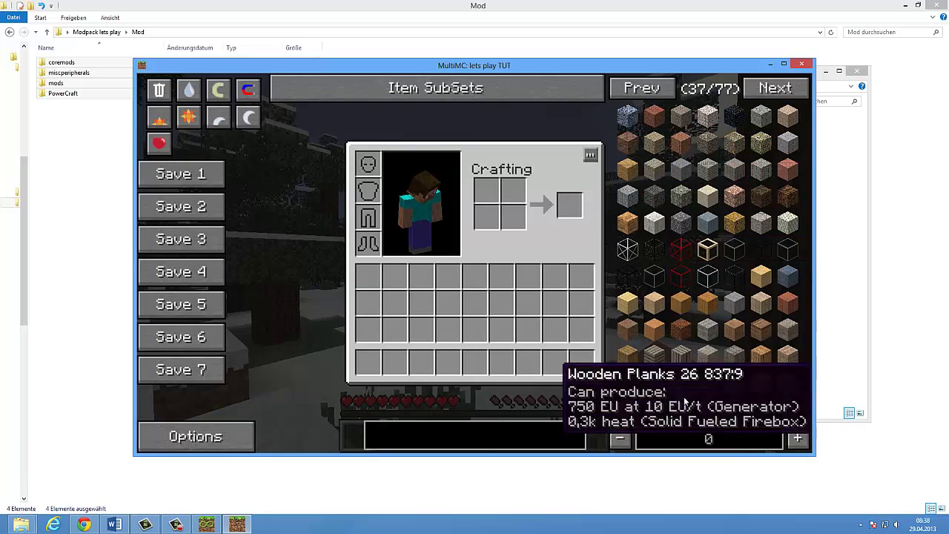
scroll(702, 173, "down", 4)
scroll(701, 173, "down", 2)
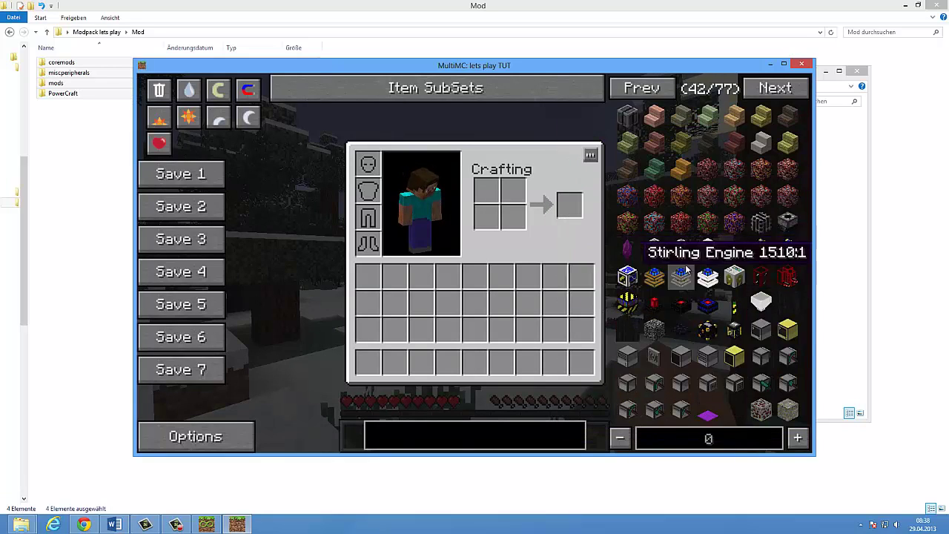
scroll(700, 237, "down", 1)
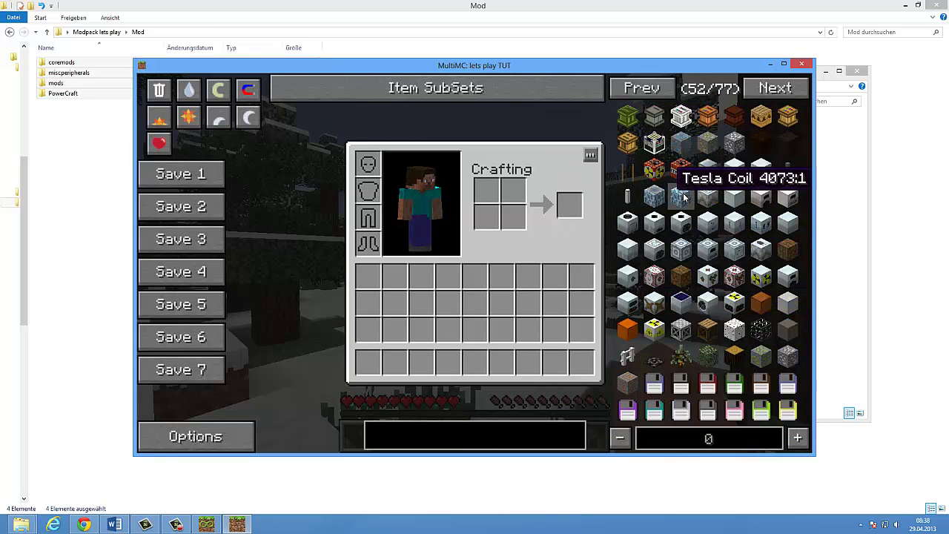
scroll(721, 265, "down", 4)
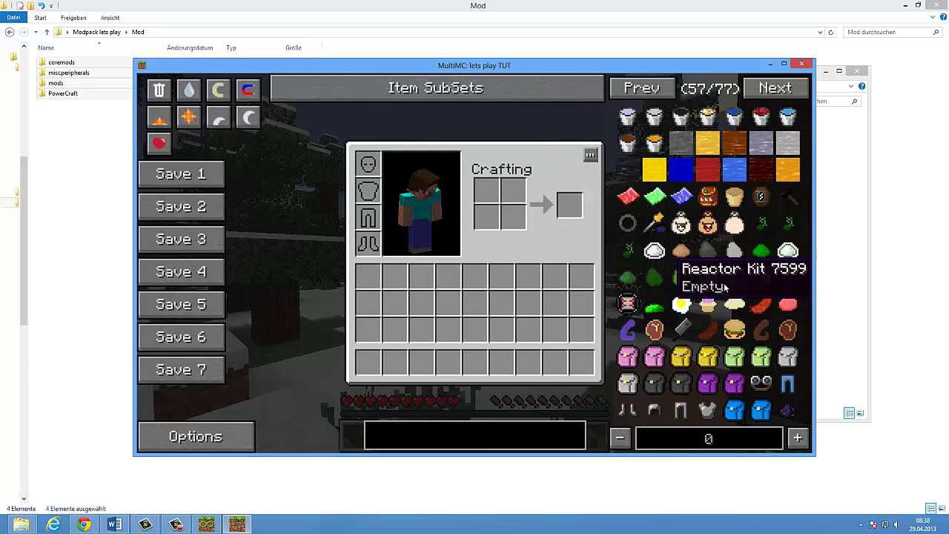
scroll(725, 287, "down", 2)
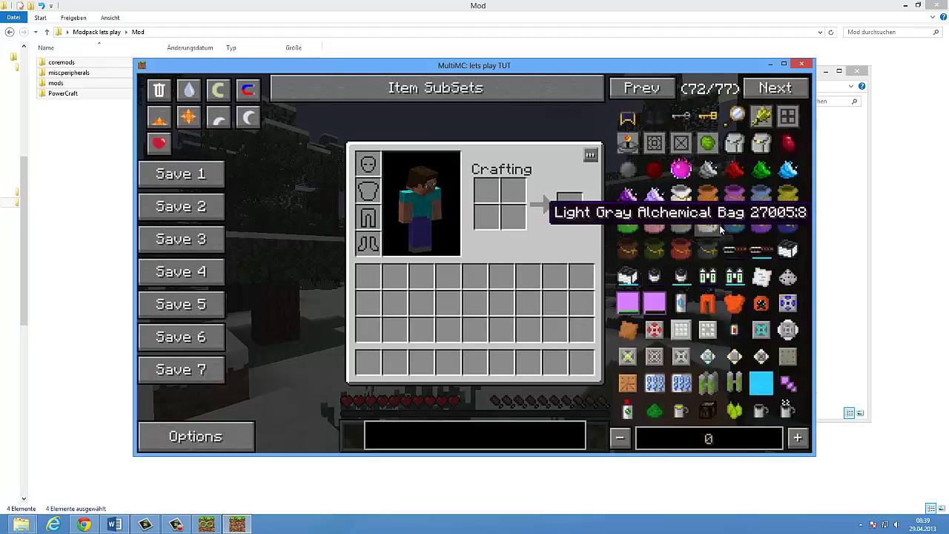
key("e")
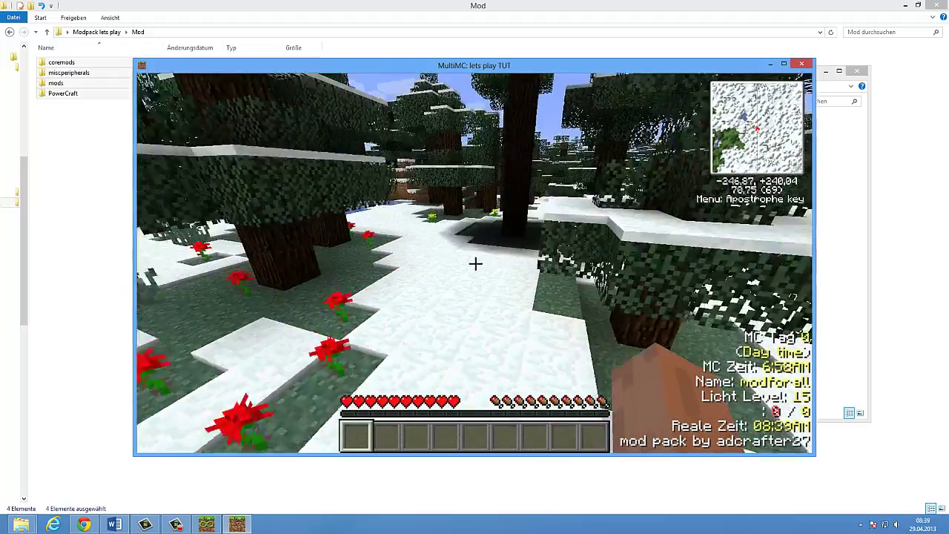
- Explore the snowy forest on foot to check that the modded world runs
key("w")
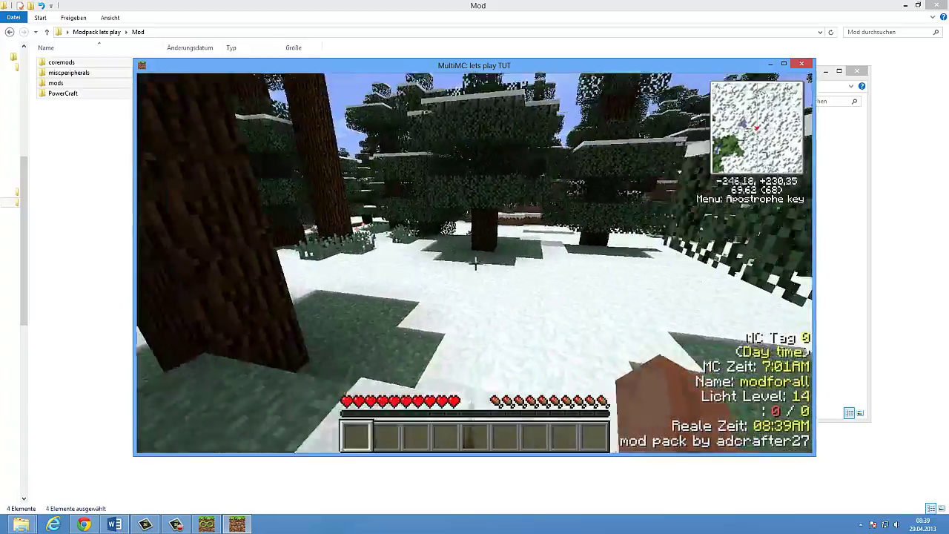
key("w")
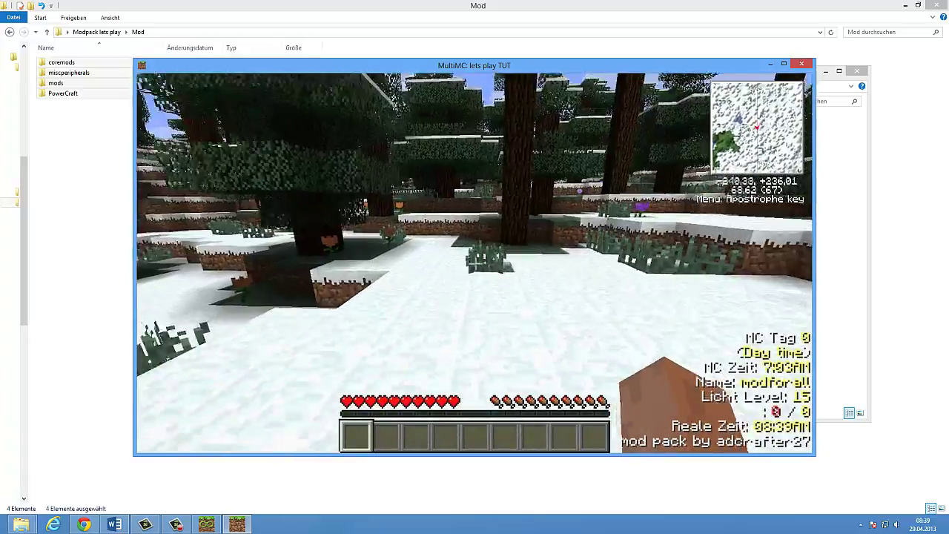
key("w")
key("w")
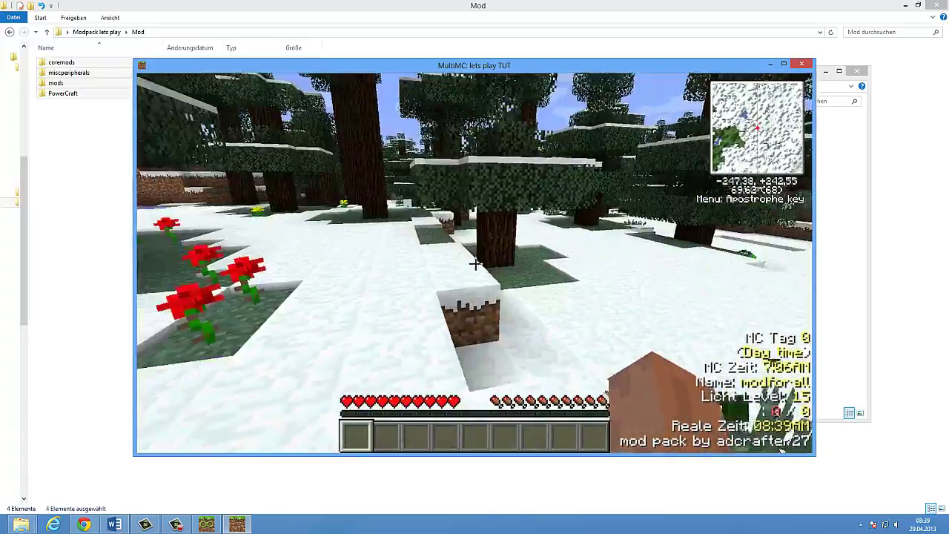
key("w")
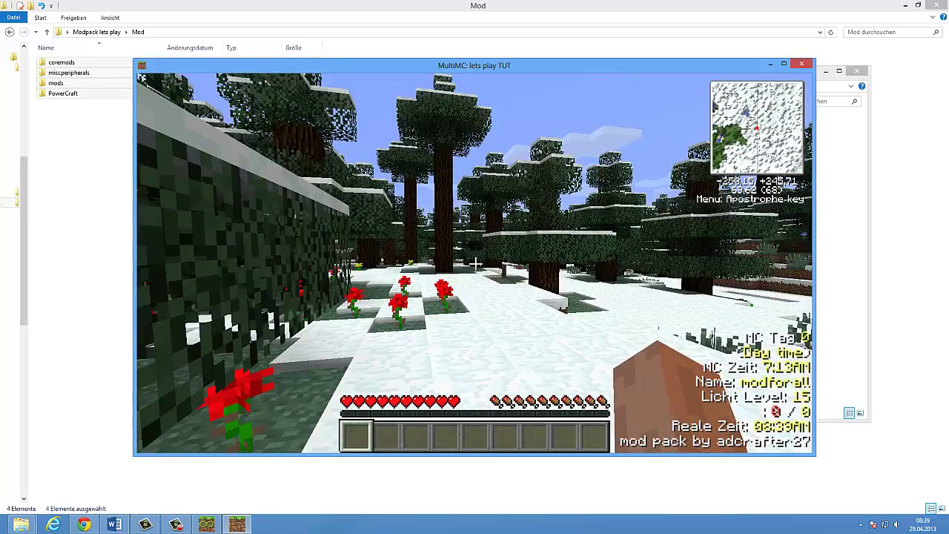
key("w")
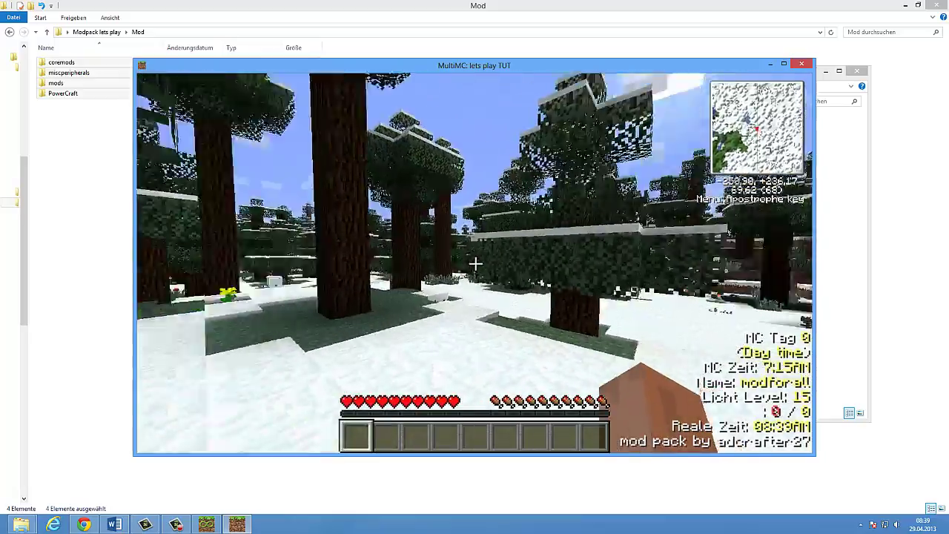
key("w")
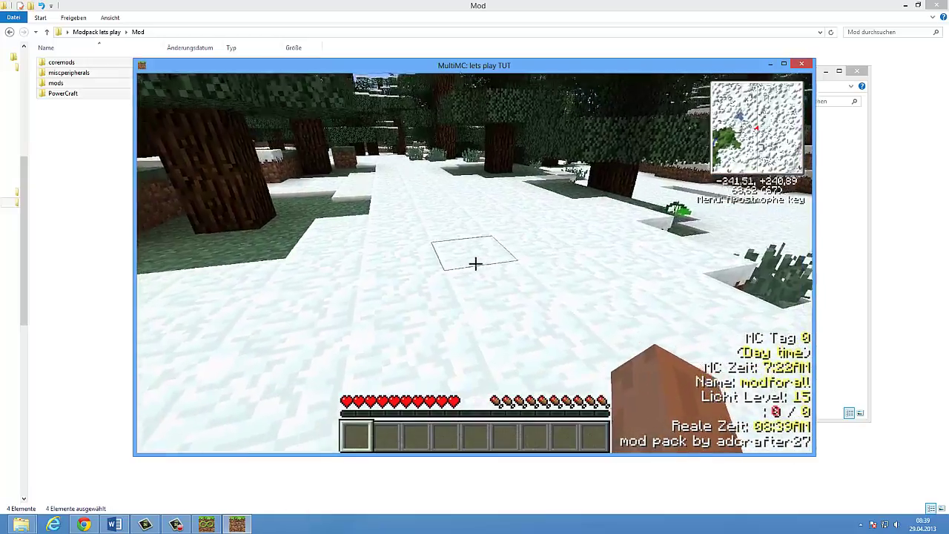
- Walk past the frozen pond and the flowers in the snowy forest to look over the modded world
key("w")
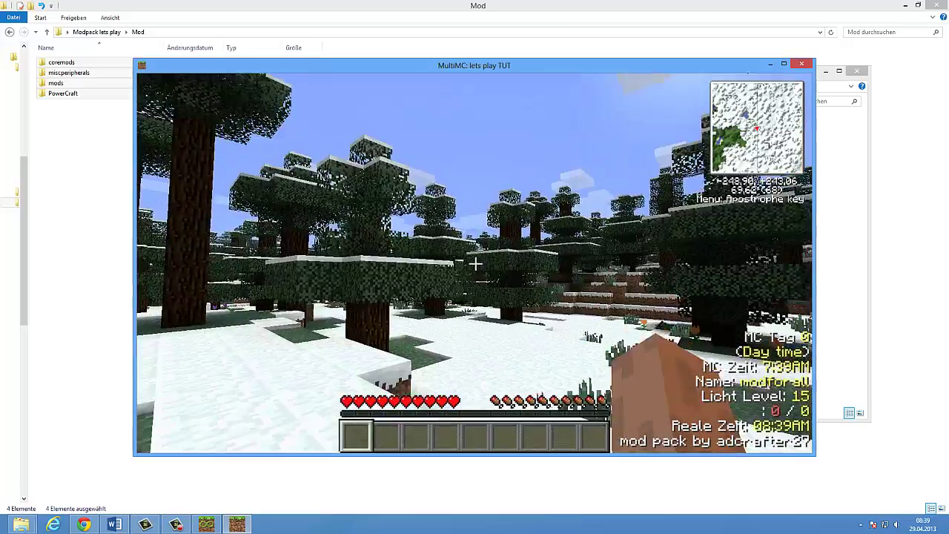
key("w")
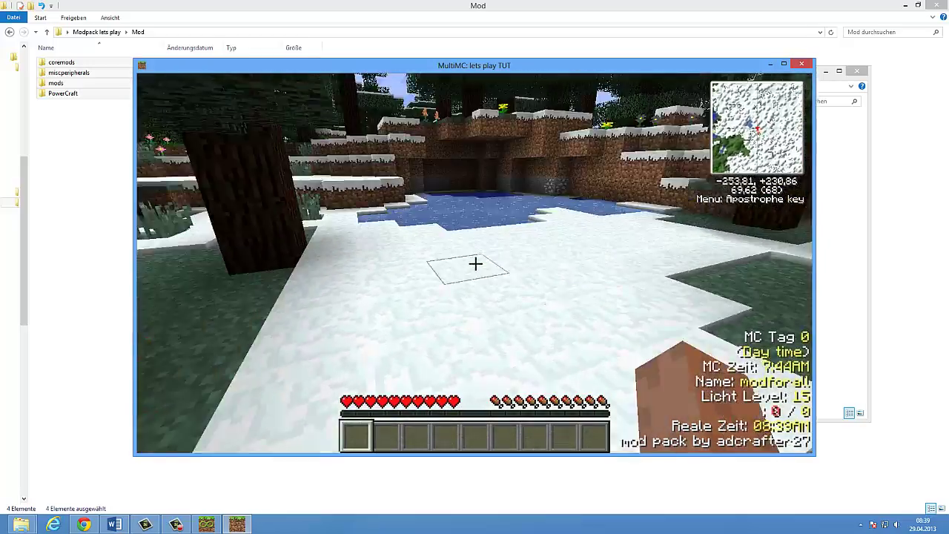
key("w")
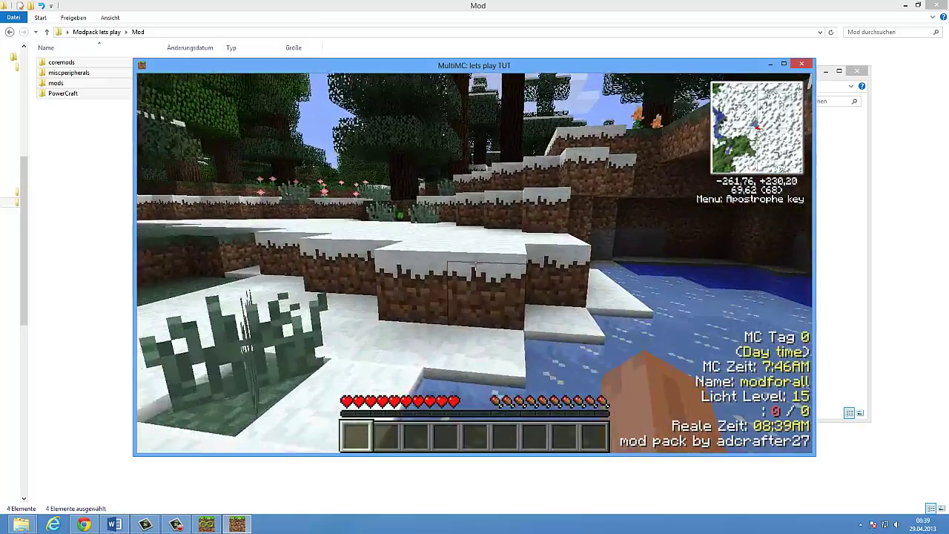
key("w")
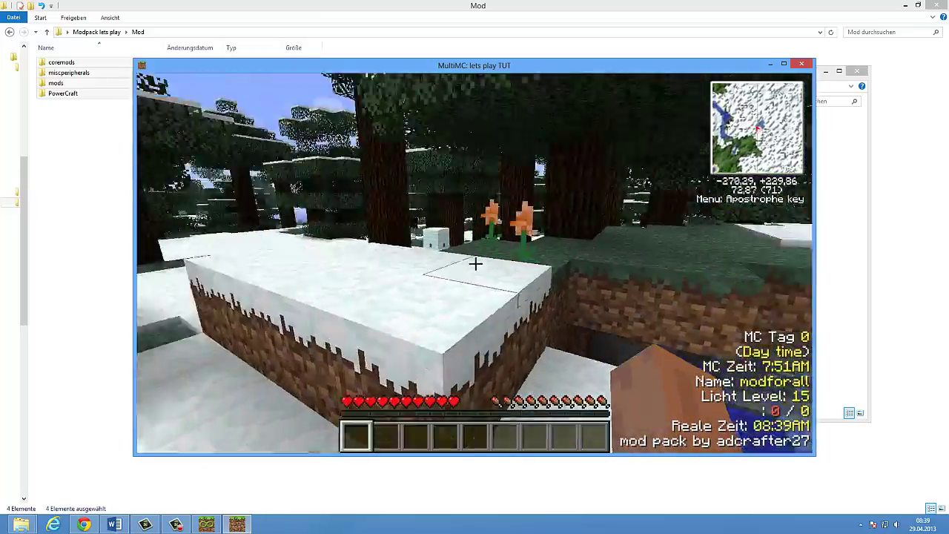
key("w")
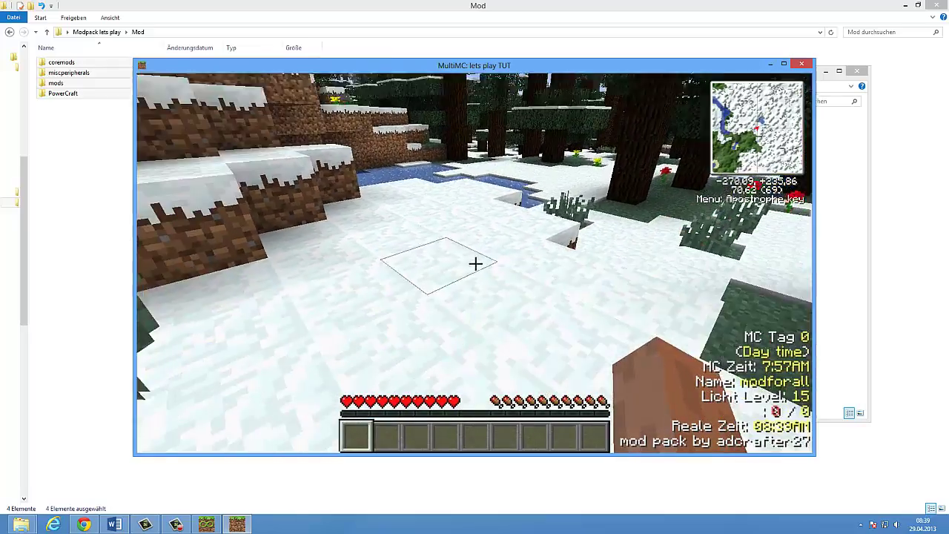
left_click(475, 264)
key("w")
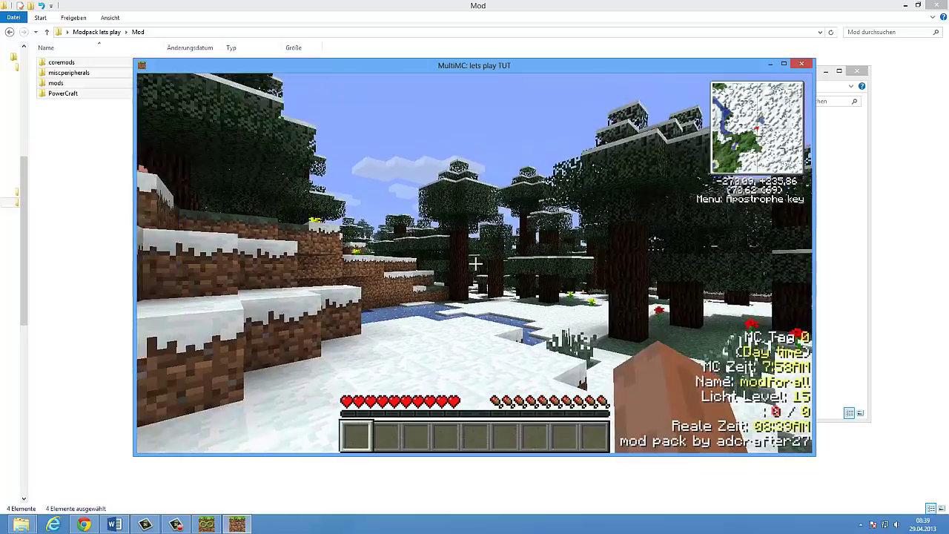
key("w")
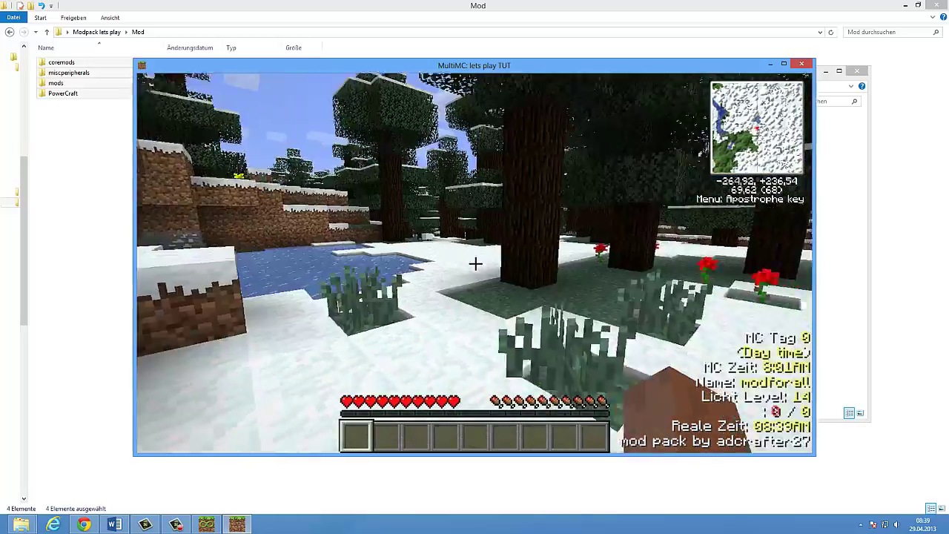
key("w")
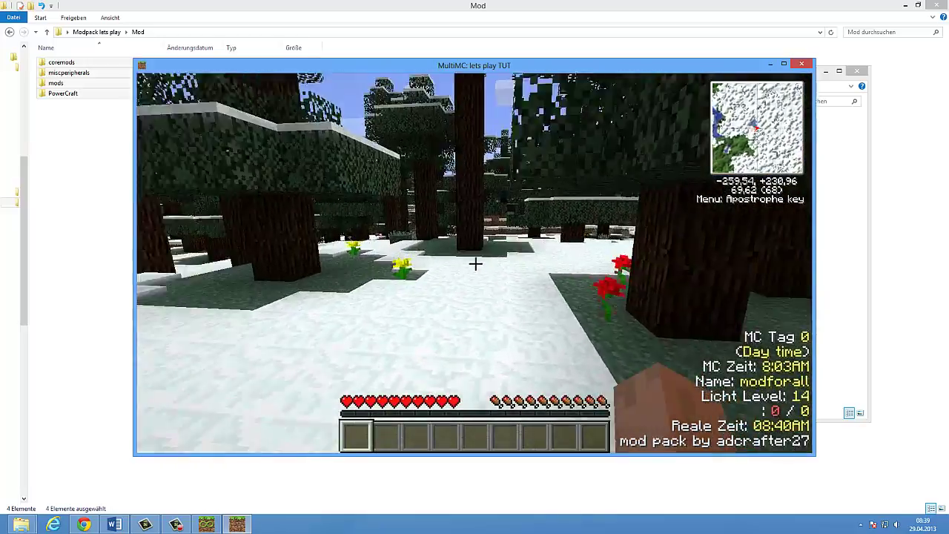
key("w")
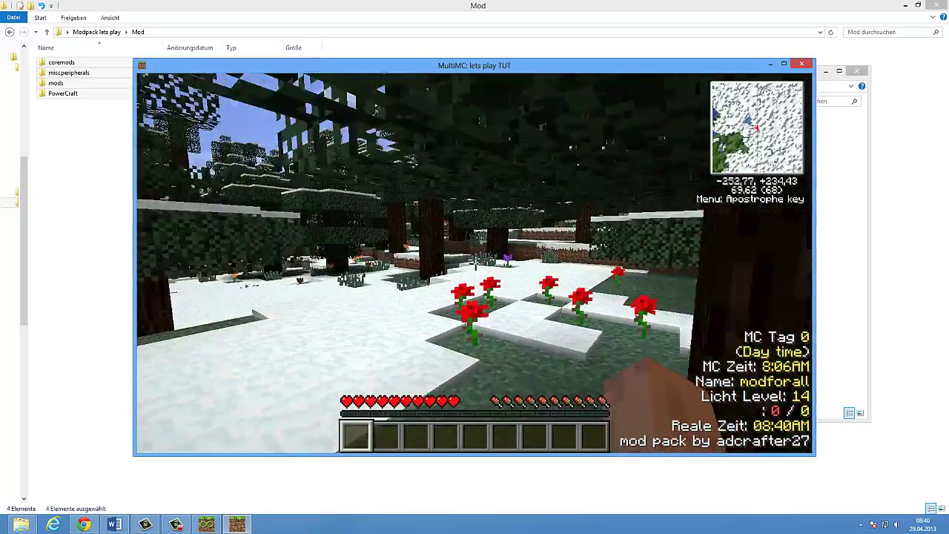
key("w")
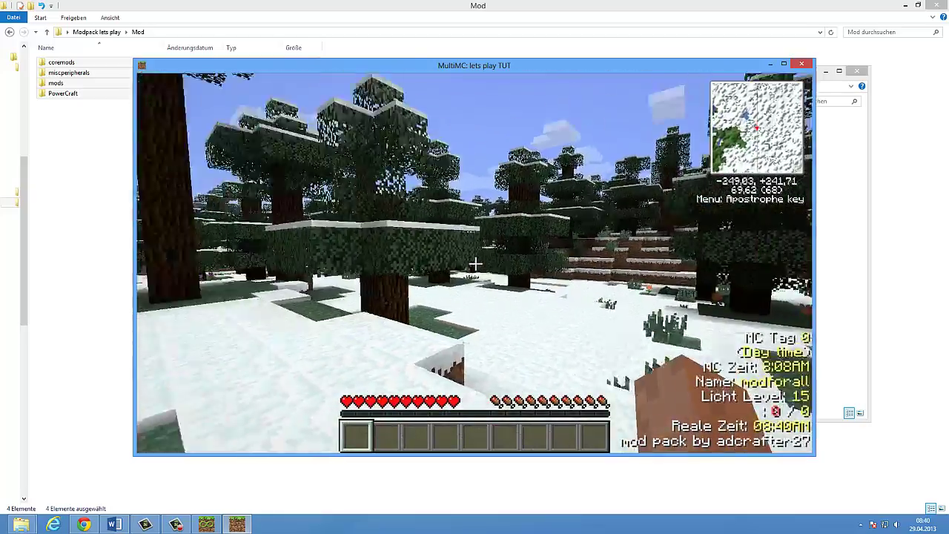
key("w")
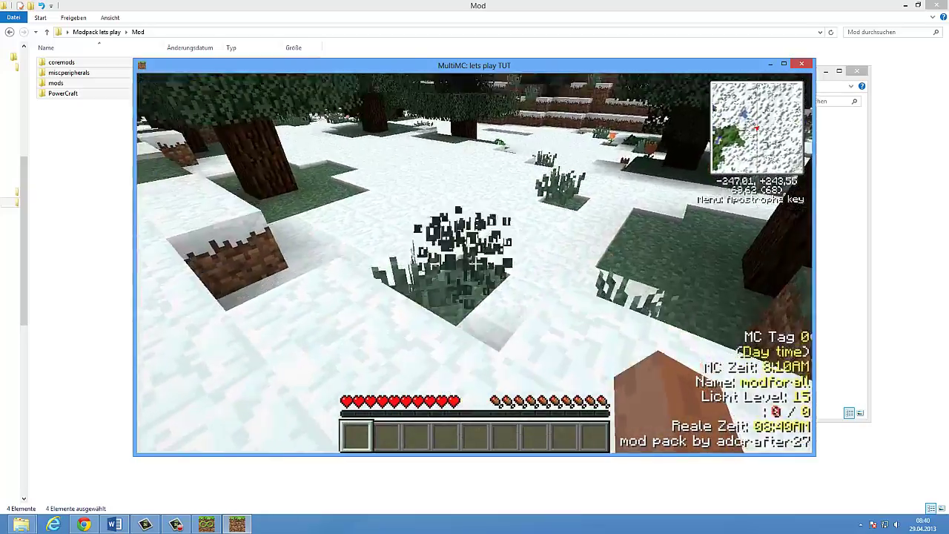
key("w")
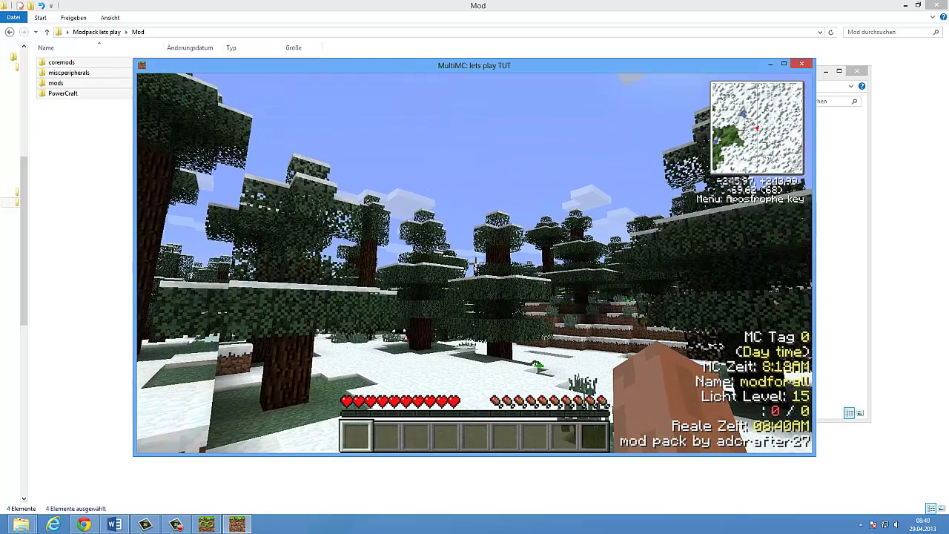
- Save and leave the test world, and quit Minecraft
key("Escape")
left_click(488, 338)
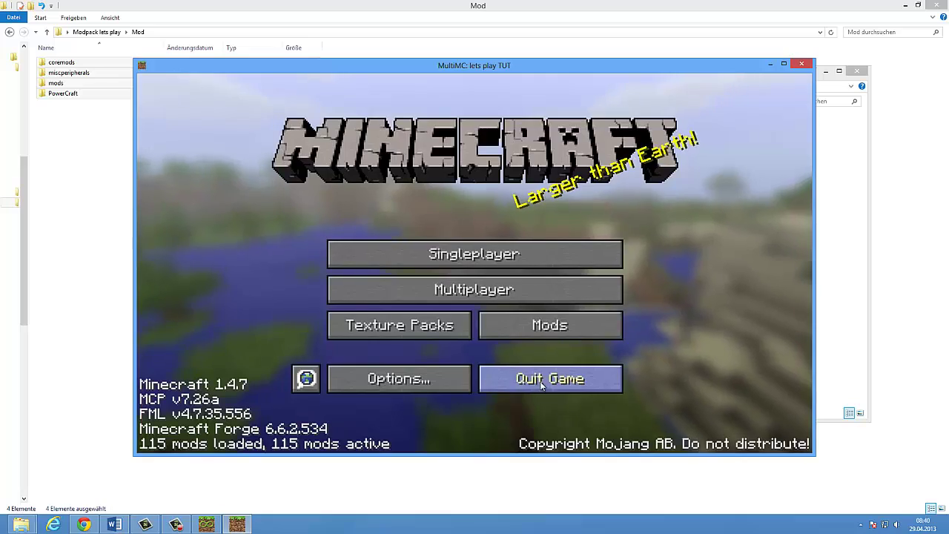
left_click(542, 379)
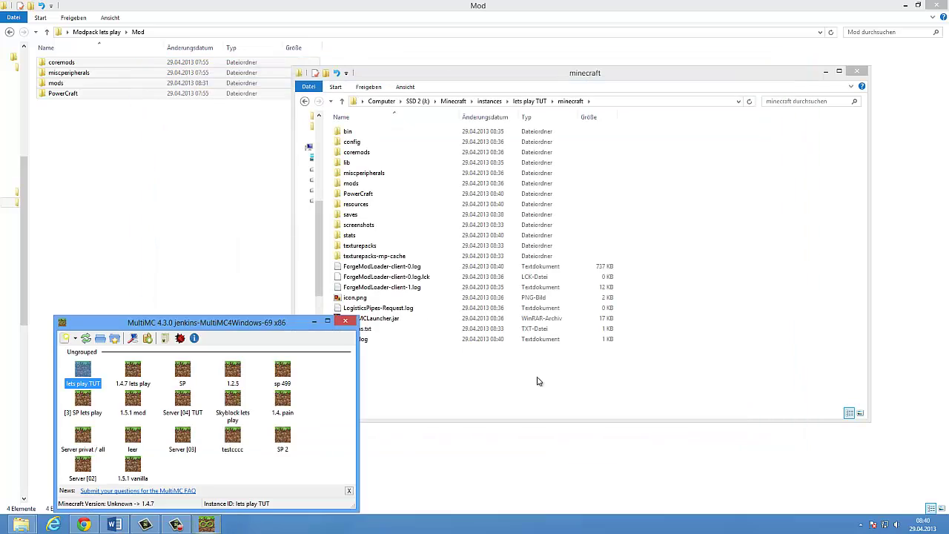
- Open the saves folder of the lets play TUT instance and examine where the New Worldgg world is stored
left_click_drag(455, 75, 334, 52)
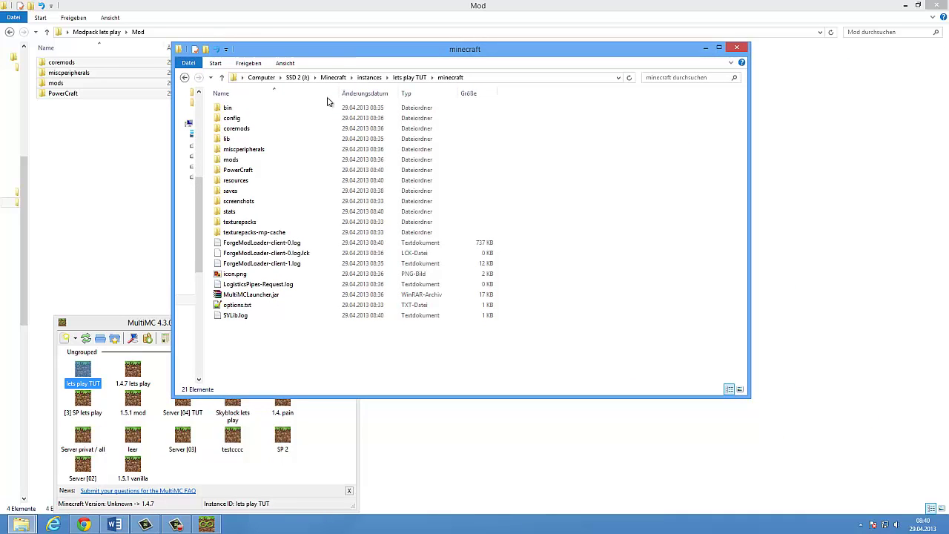
double_click(229, 191)
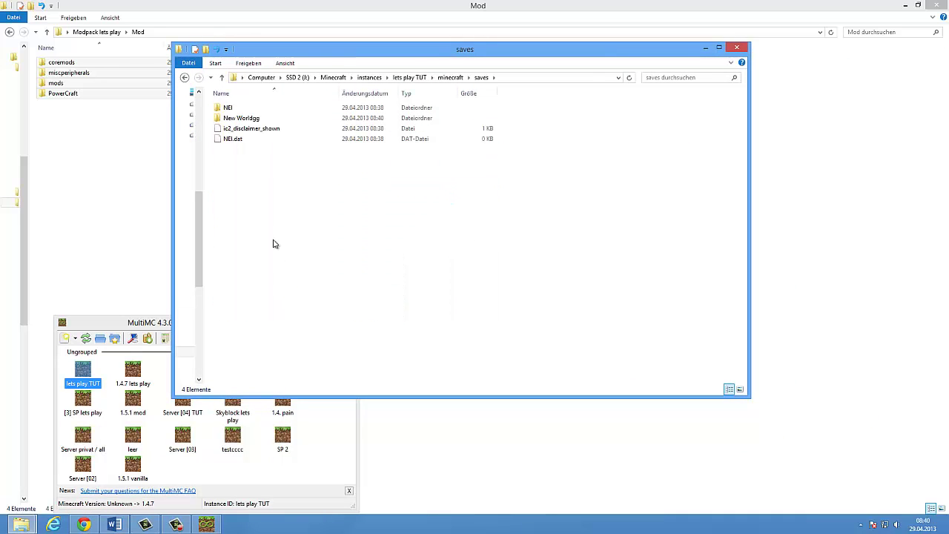
right_click(253, 205)
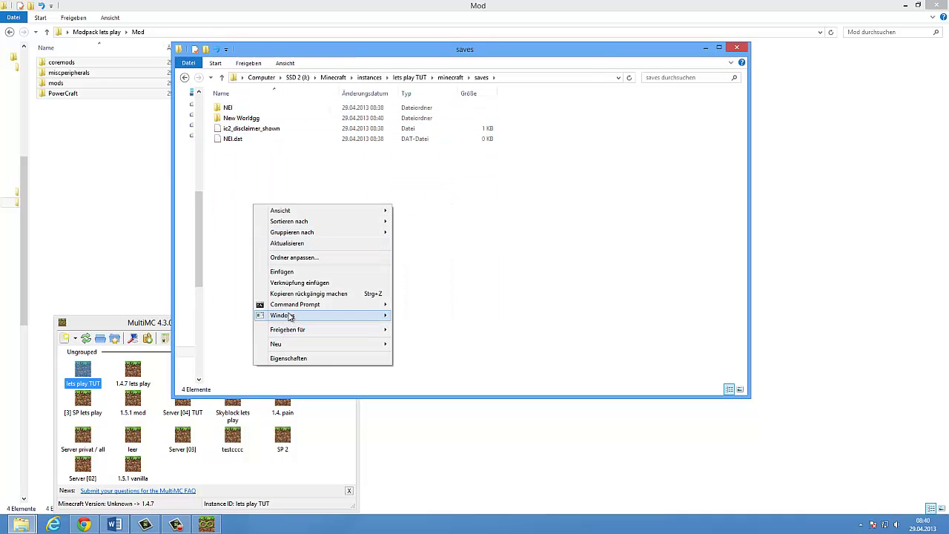
left_click(206, 198)
left_click(231, 119)
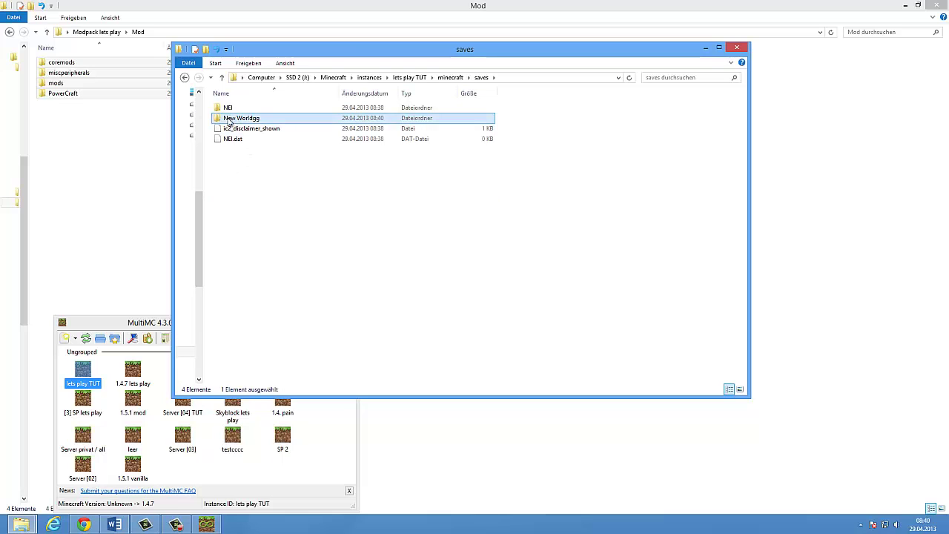
left_click(274, 205)
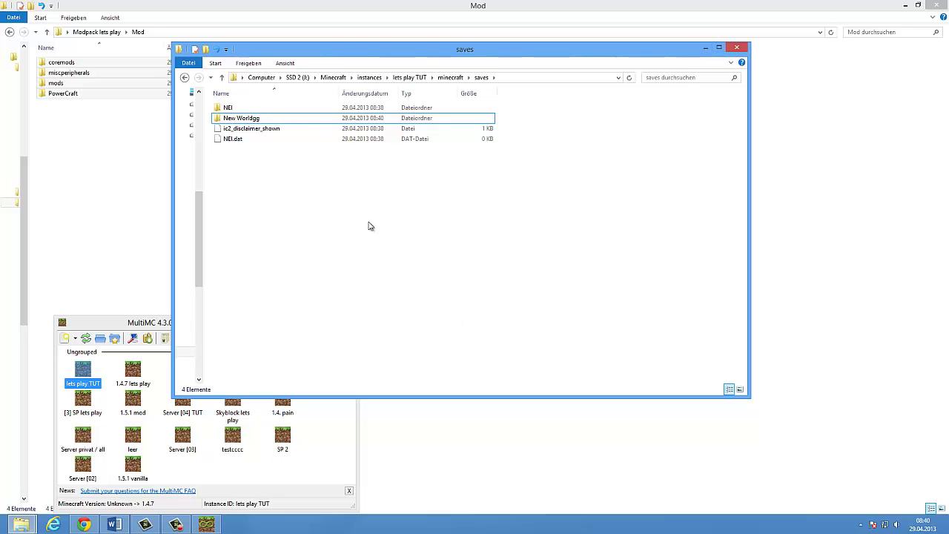
- Minimise the saves folder window, clear the selection in the Mod folder and bring MultiMC back to the front
left_click(704, 49)
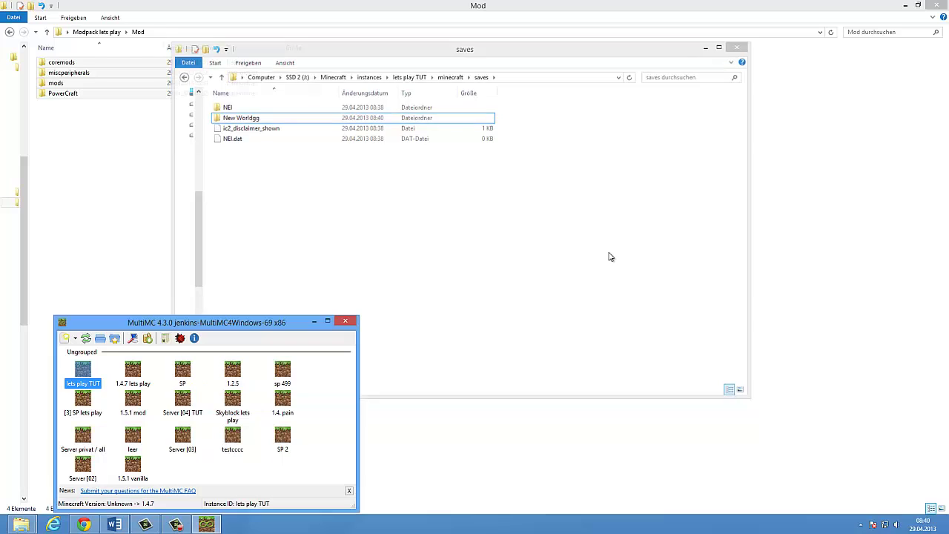
left_click(486, 259)
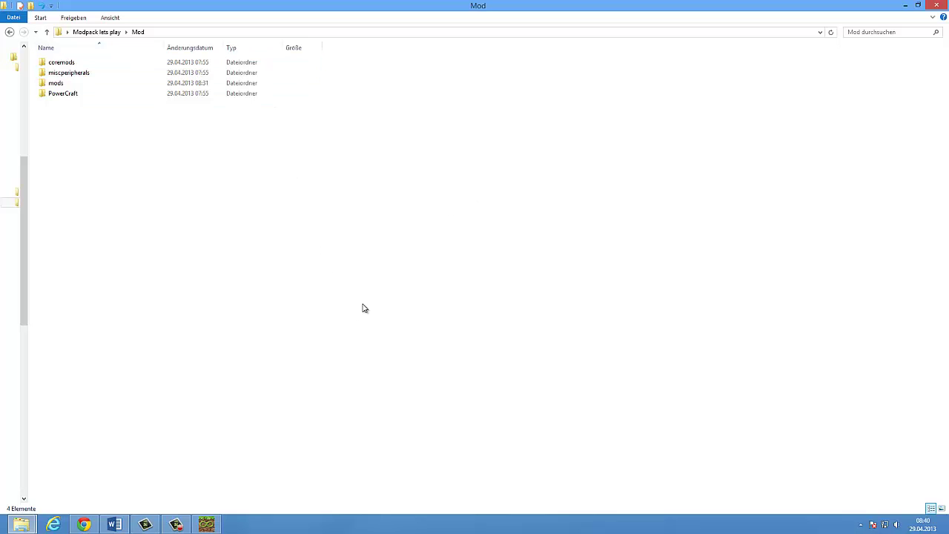
left_click(208, 525)
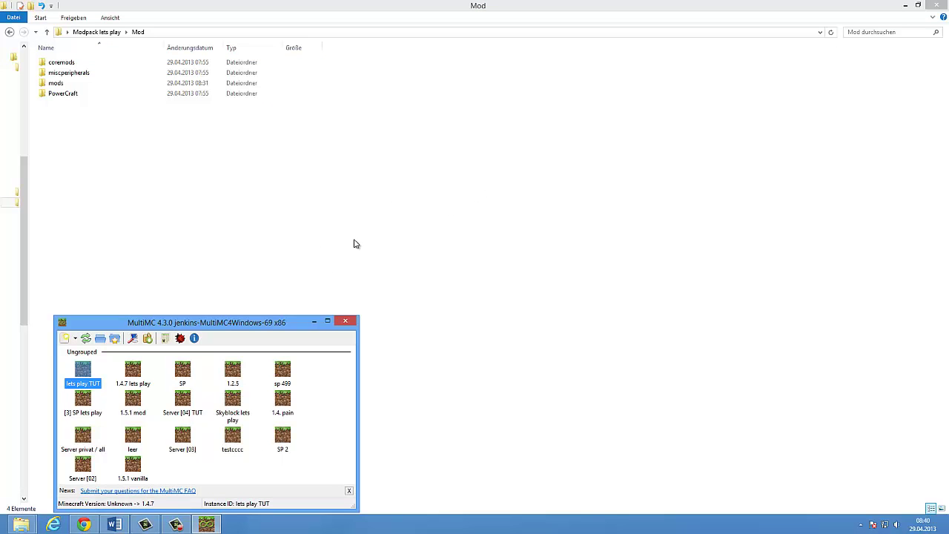